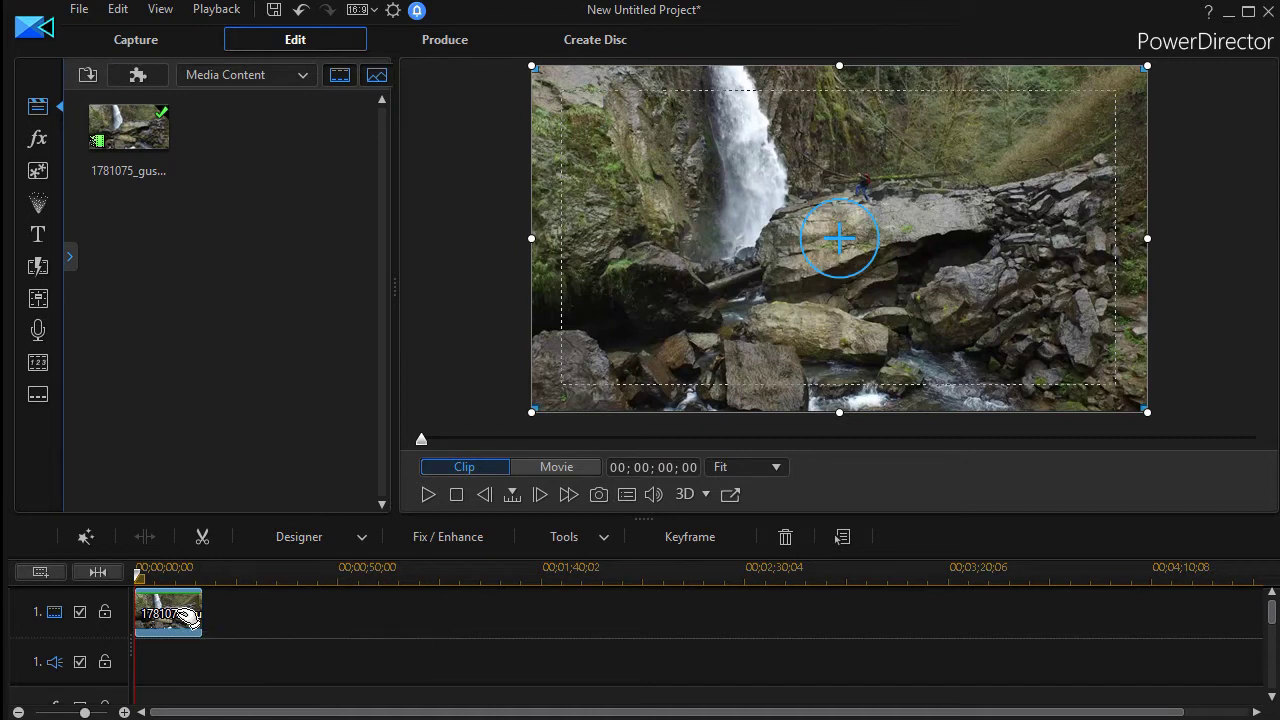
Open the Designer tools dropdown in the timeline toolbar
left_click(363, 538)
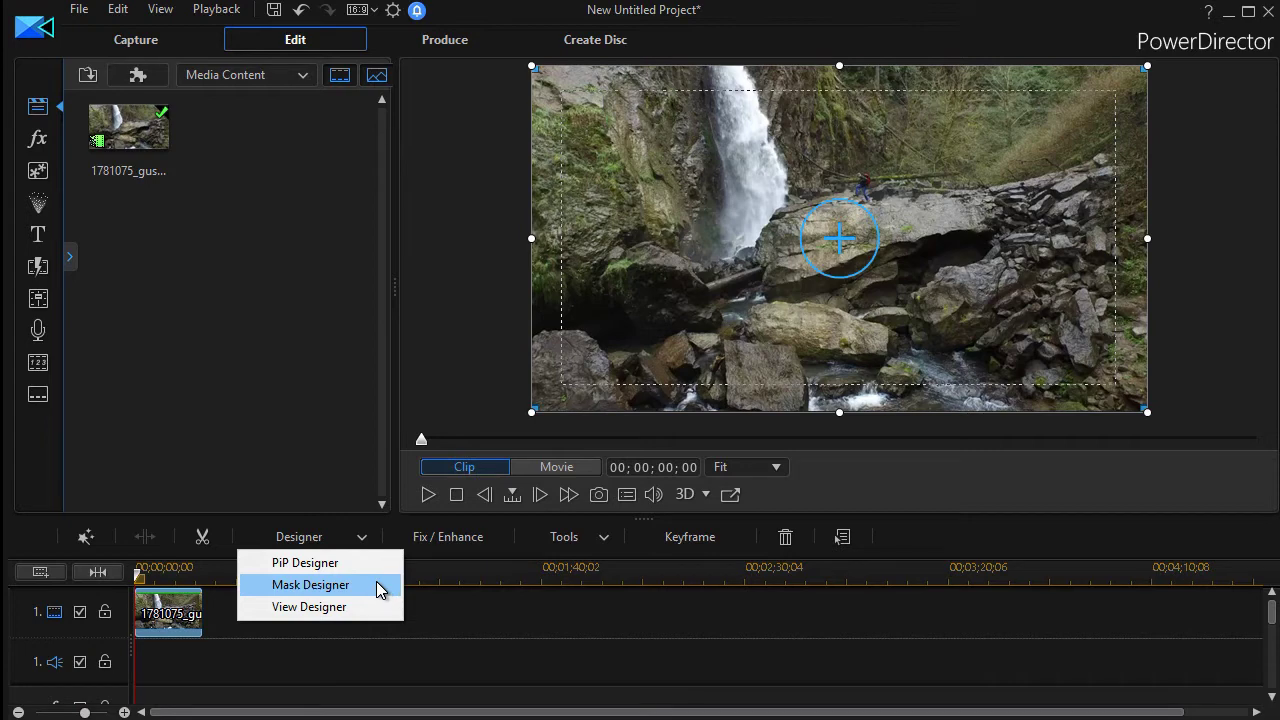
Choose Mask Designer for the waterfall clip
left_click(378, 590)
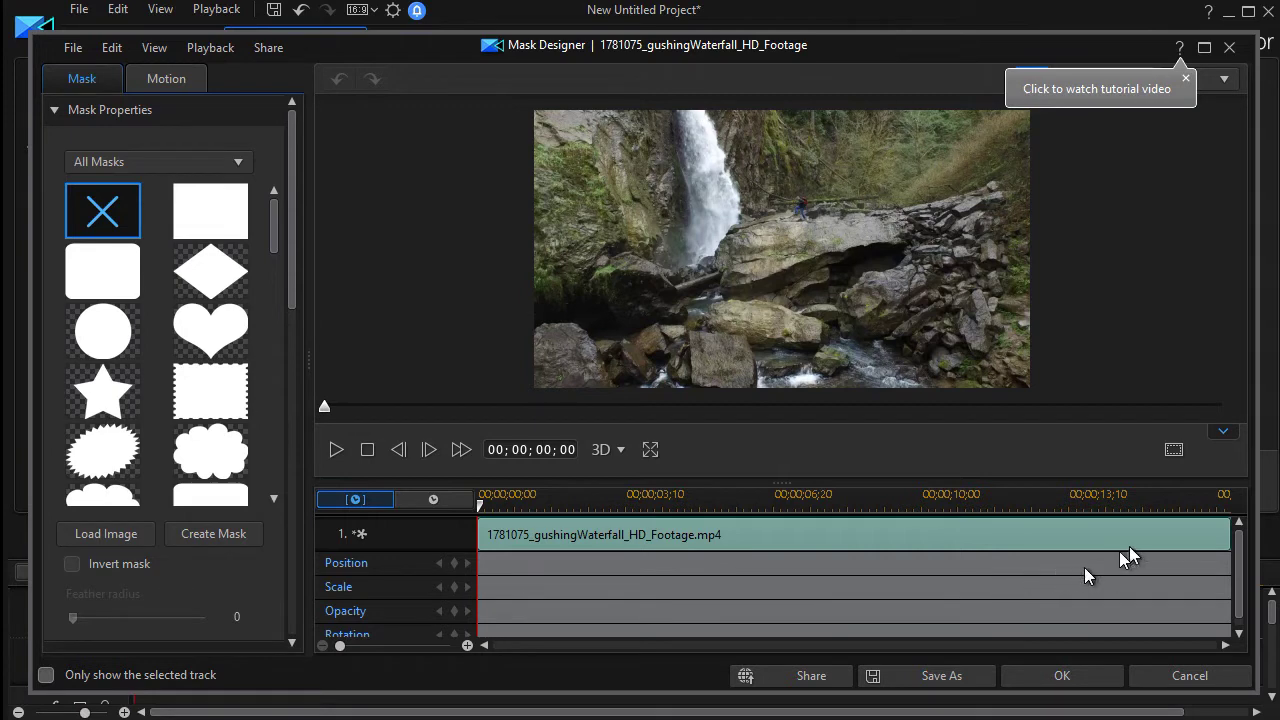
Apply a rounded-rectangle mask and shrink it proportionally from the top-left corner to width 0.686
left_click(1220, 436)
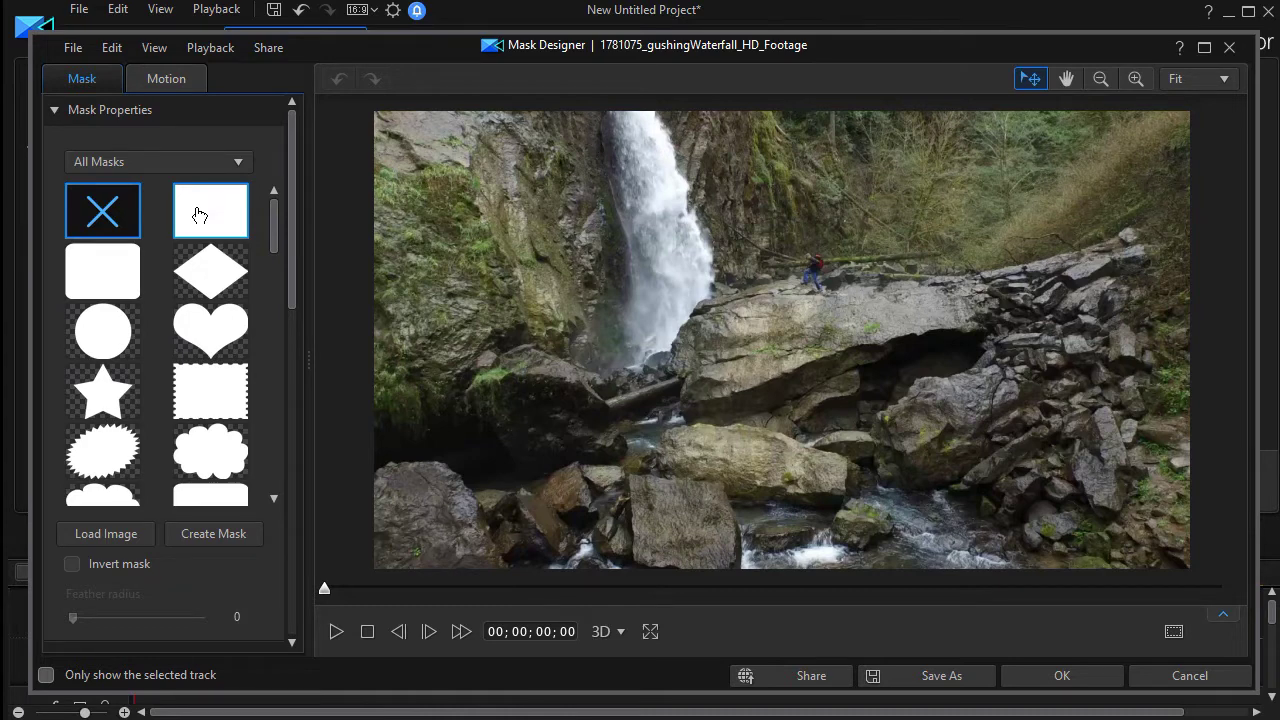
left_click(117, 272)
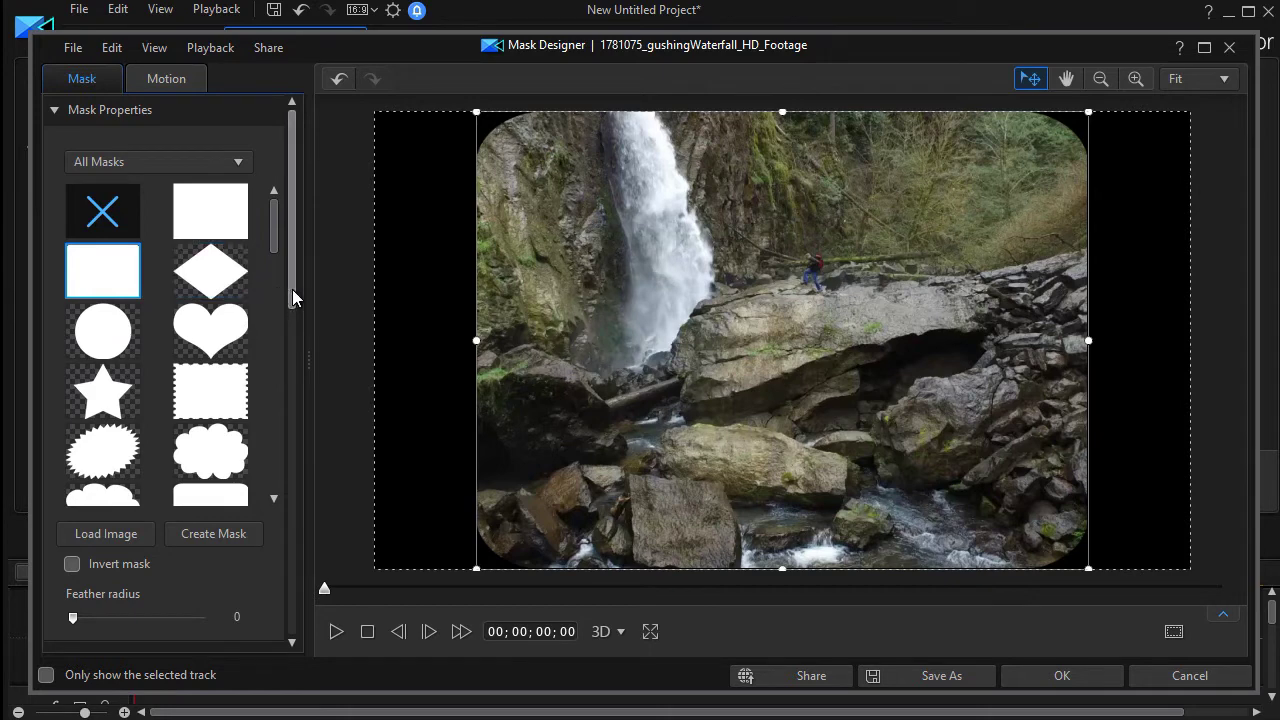
left_click_drag(292, 289, 182, 385)
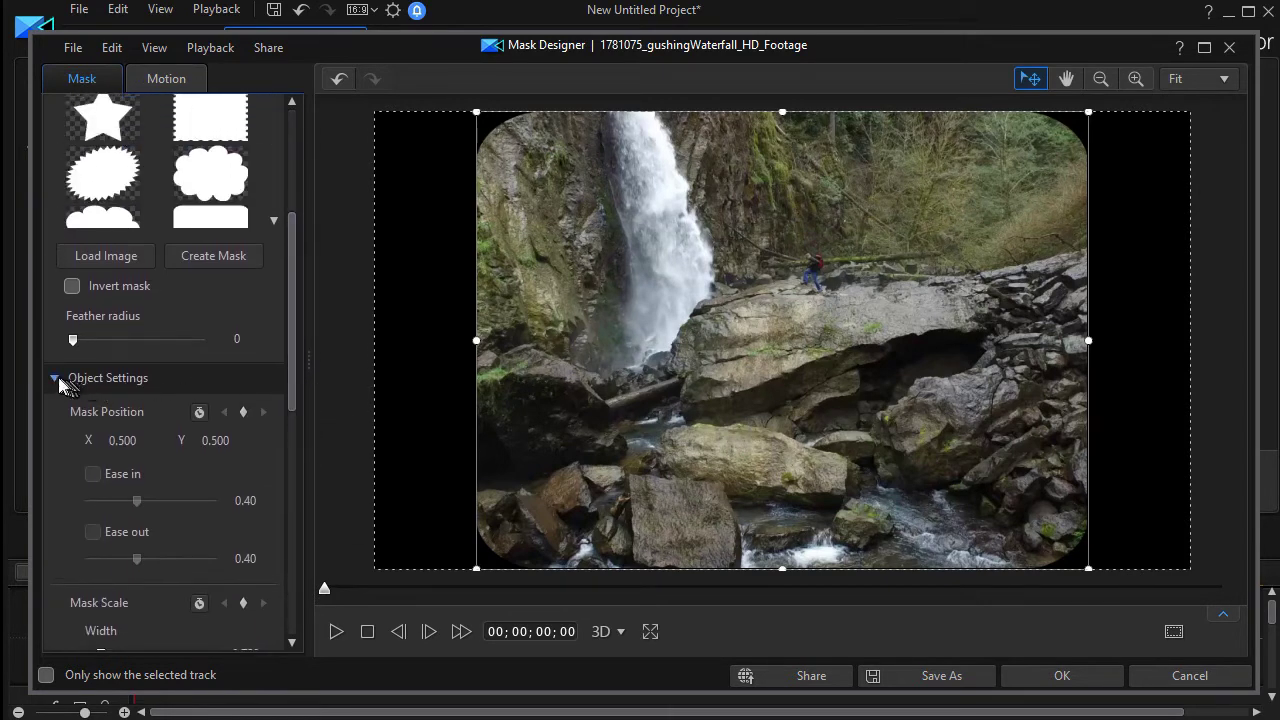
left_click_drag(291, 368, 287, 500)
left_click(93, 377)
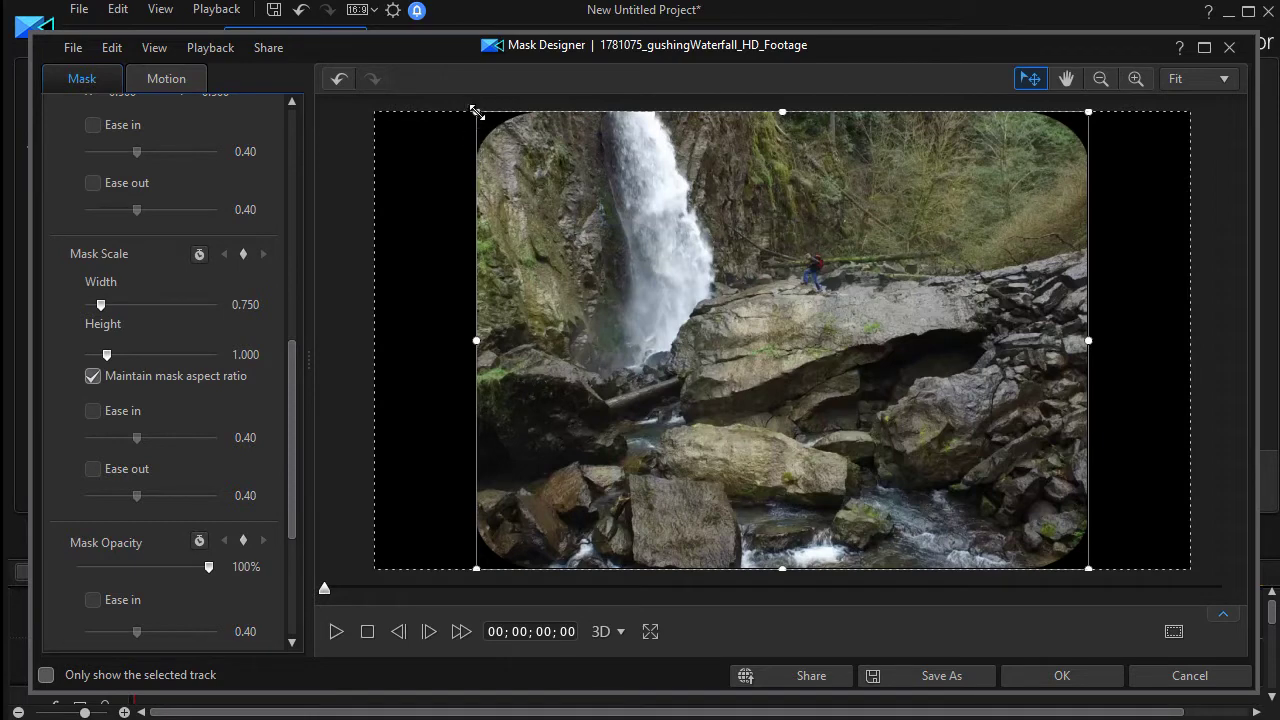
left_click_drag(476, 112, 530, 298)
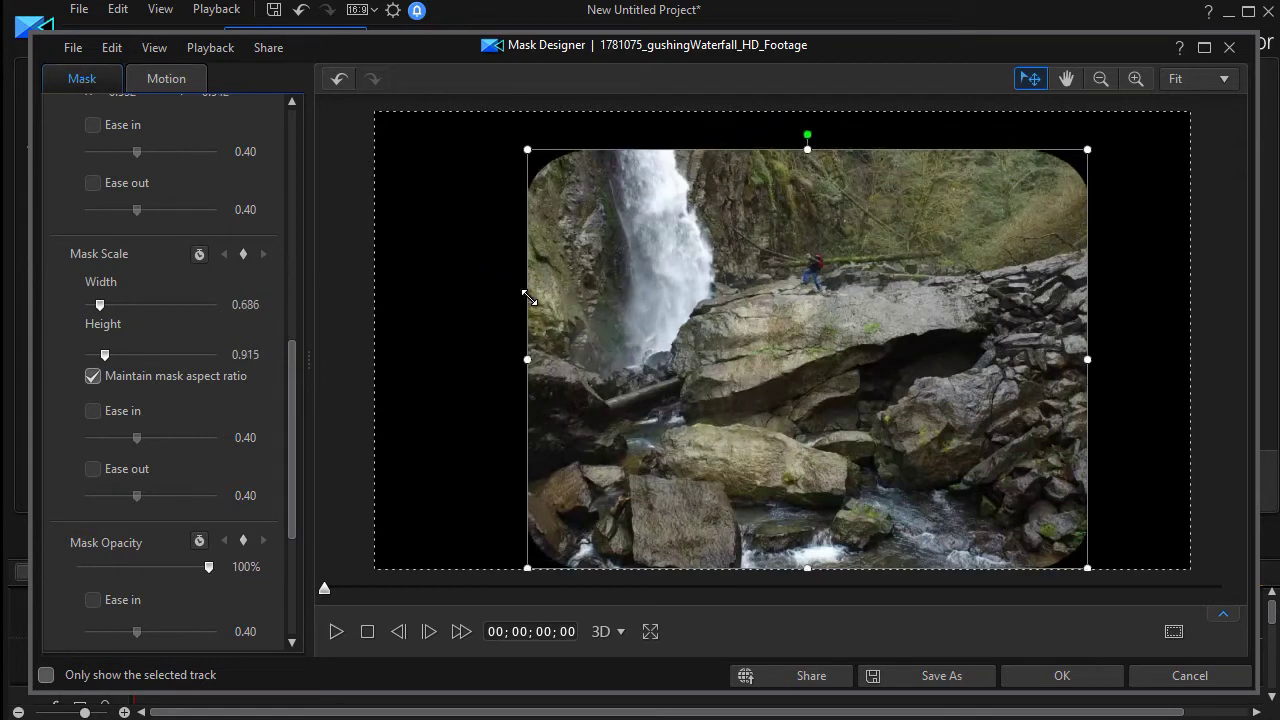
left_click(93, 377)
Move the rounded-rectangle mask lower over the rocks and stretch it to about 0.834 by 0.616
left_click_drag(809, 153, 733, 308)
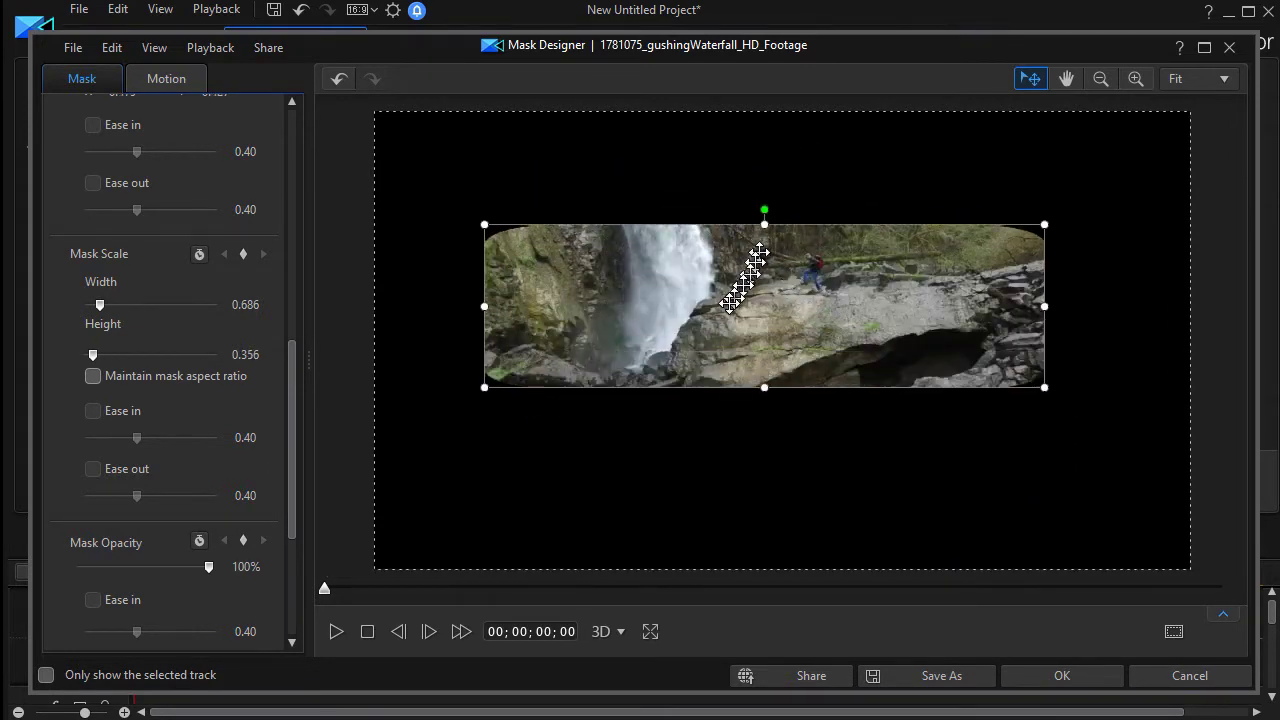
left_click_drag(1040, 386, 1149, 527)
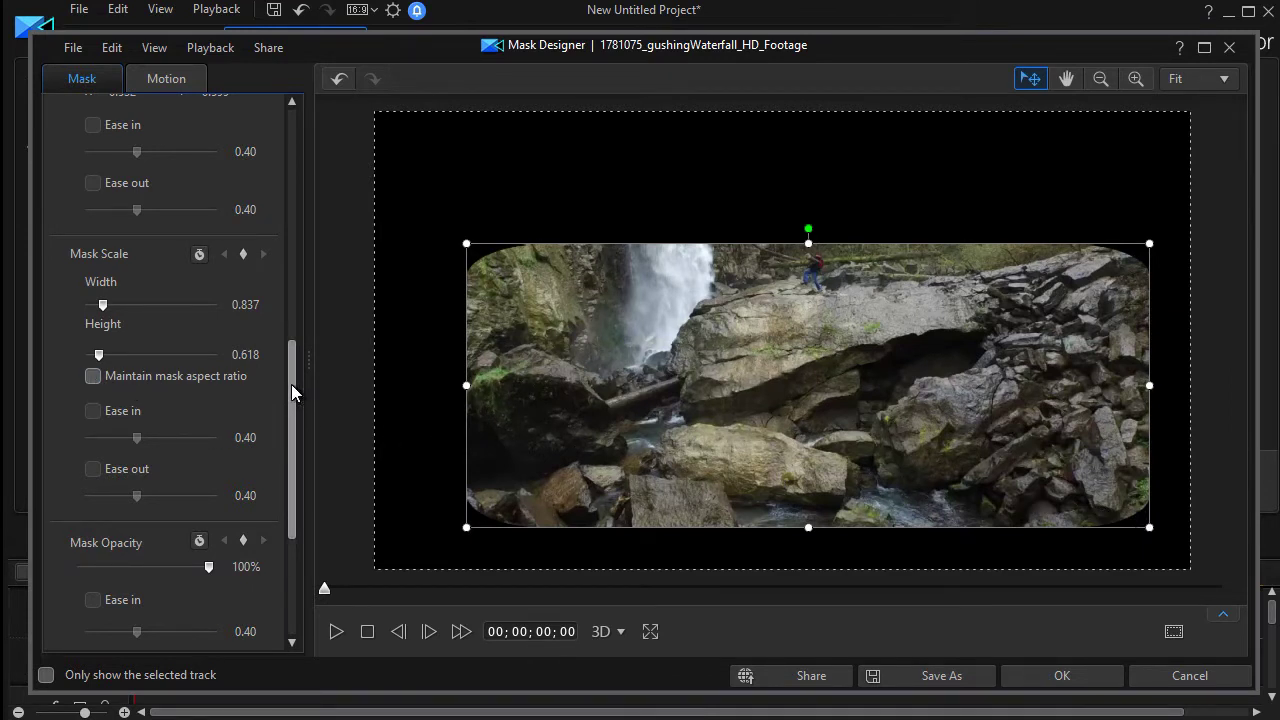
left_click(93, 377)
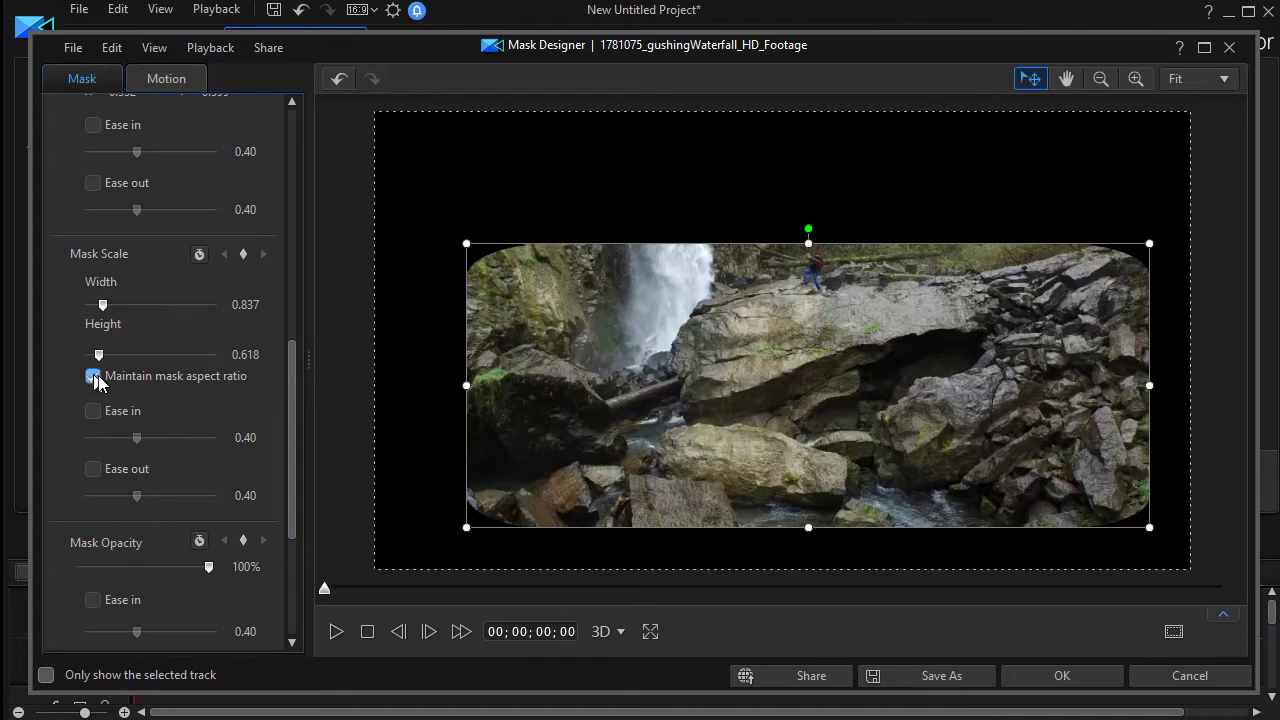
mouse_move(463, 242)
left_mouse_down()
mouse_move(800, 371)
mouse_move(657, 309)
mouse_move(521, 214)
mouse_move(555, 245)
mouse_move(469, 244)
left_mouse_up()
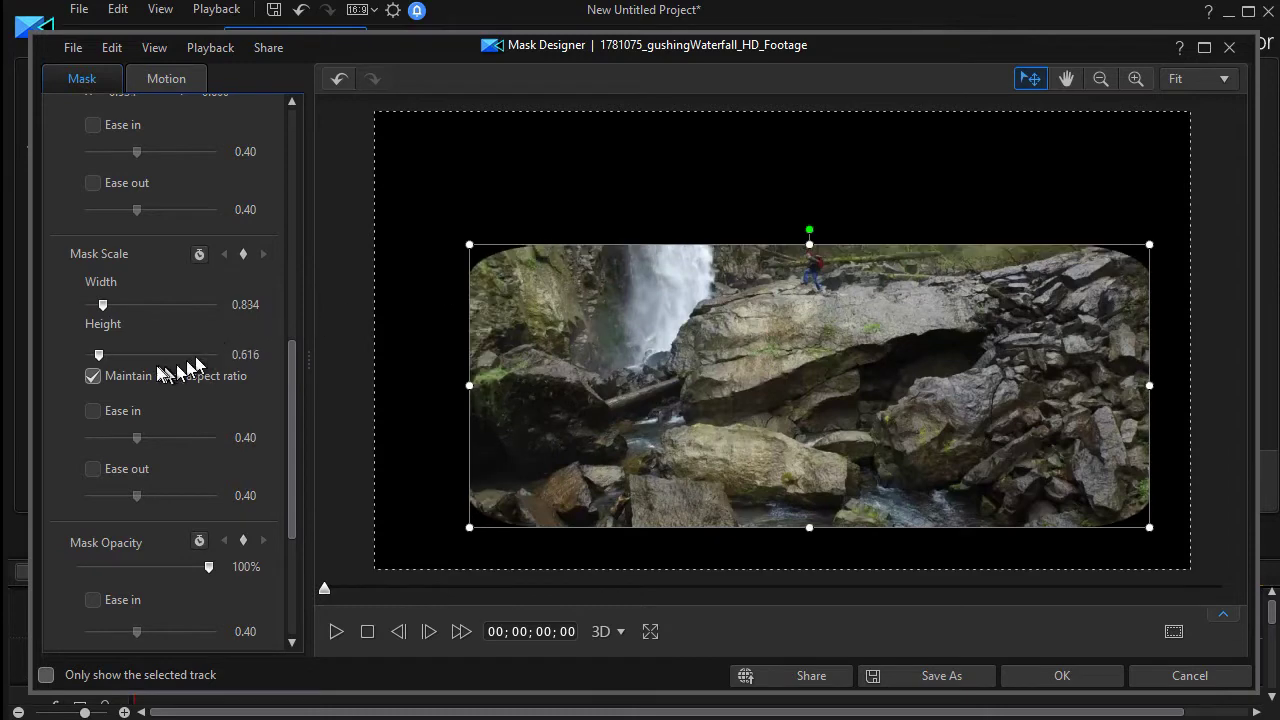
left_click(92, 376)
Switch the mask to the star shape
left_click_drag(291, 400, 293, 200)
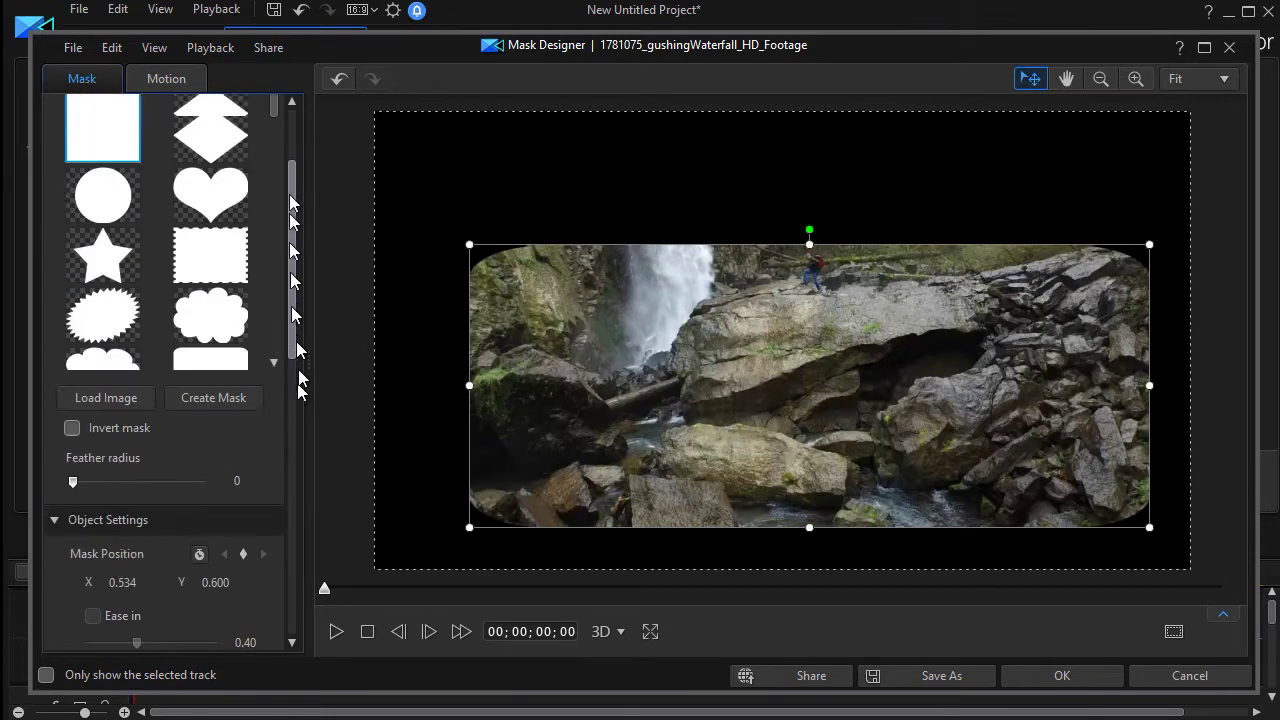
scroll(299, 390, "up", 2)
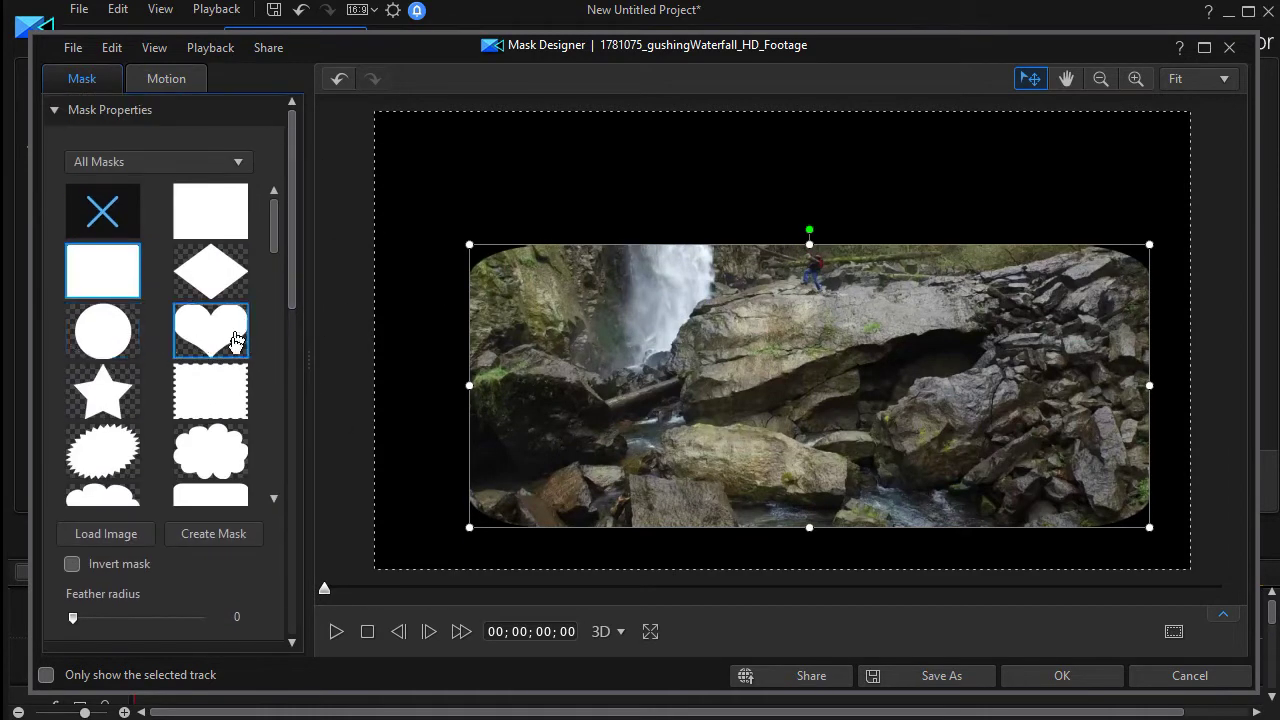
left_click(103, 390)
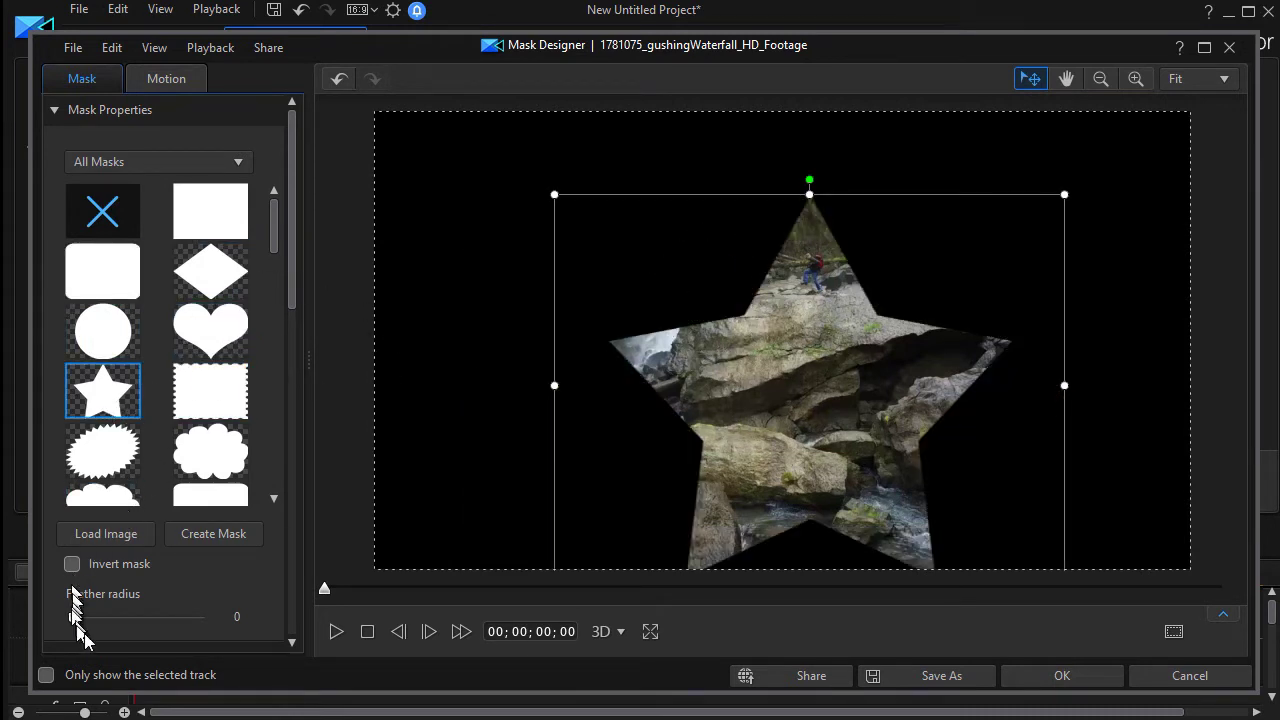
Scroll the mask panel to check the star's position (X 0.534, Y 0.600) and feather 0
left_click_drag(289, 286, 283, 366)
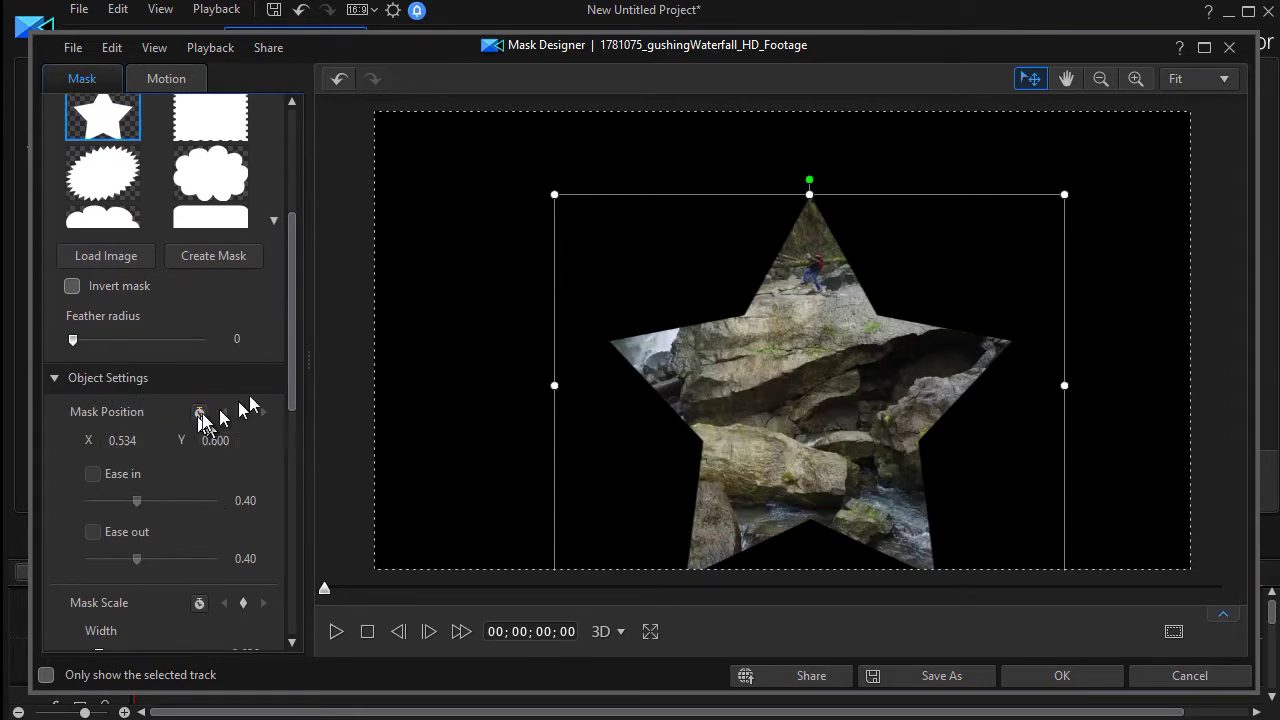
left_click_drag(290, 385, 300, 105)
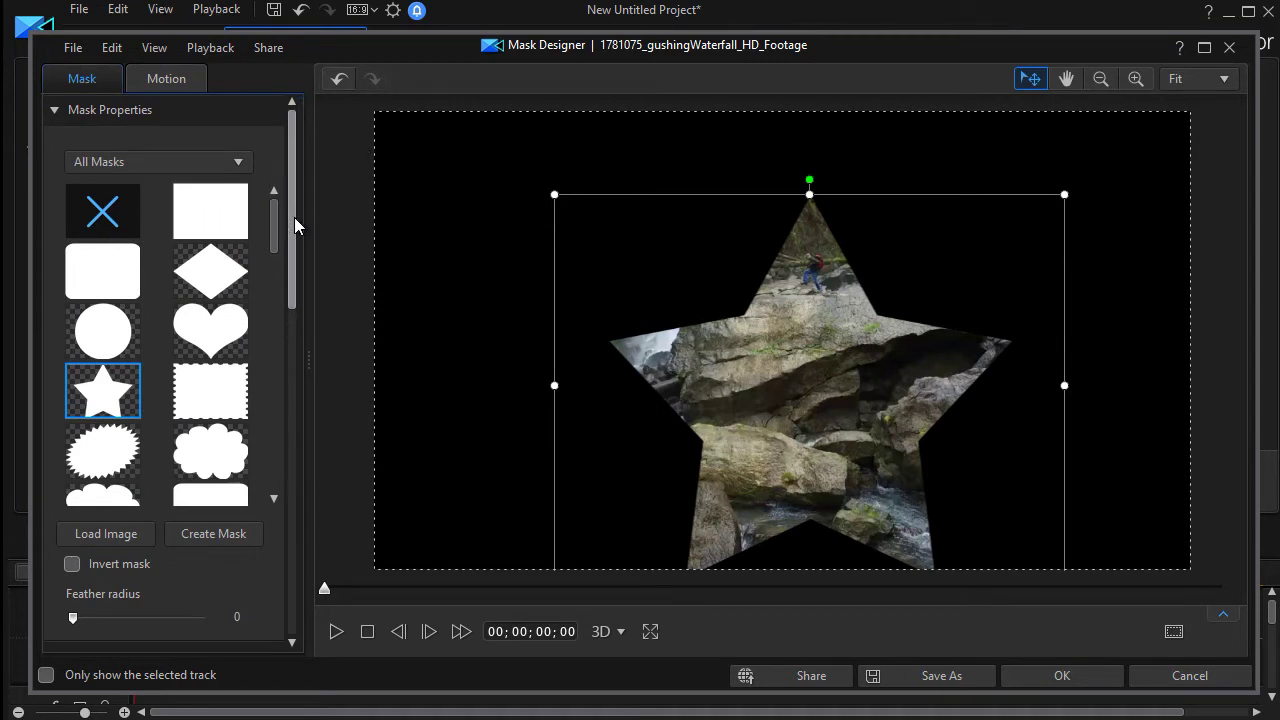
Clear the star mask and start loading a custom image as the mask
left_click(99, 213)
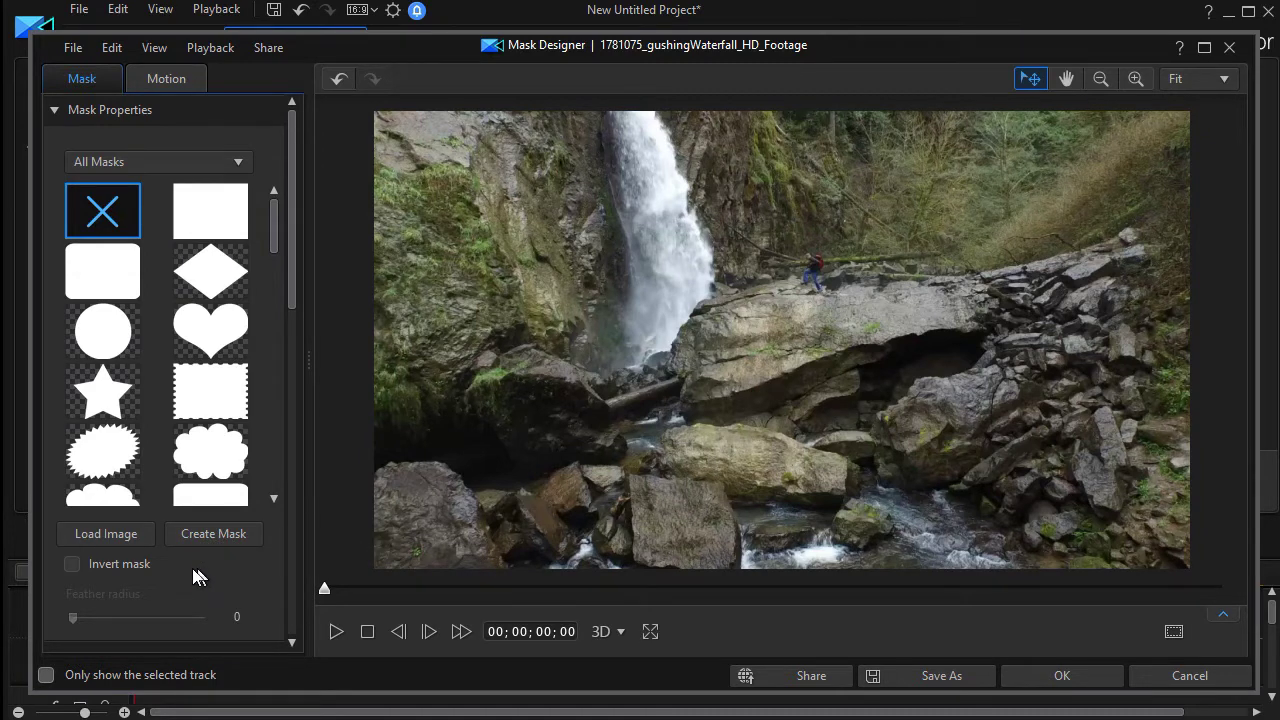
left_click(112, 536)
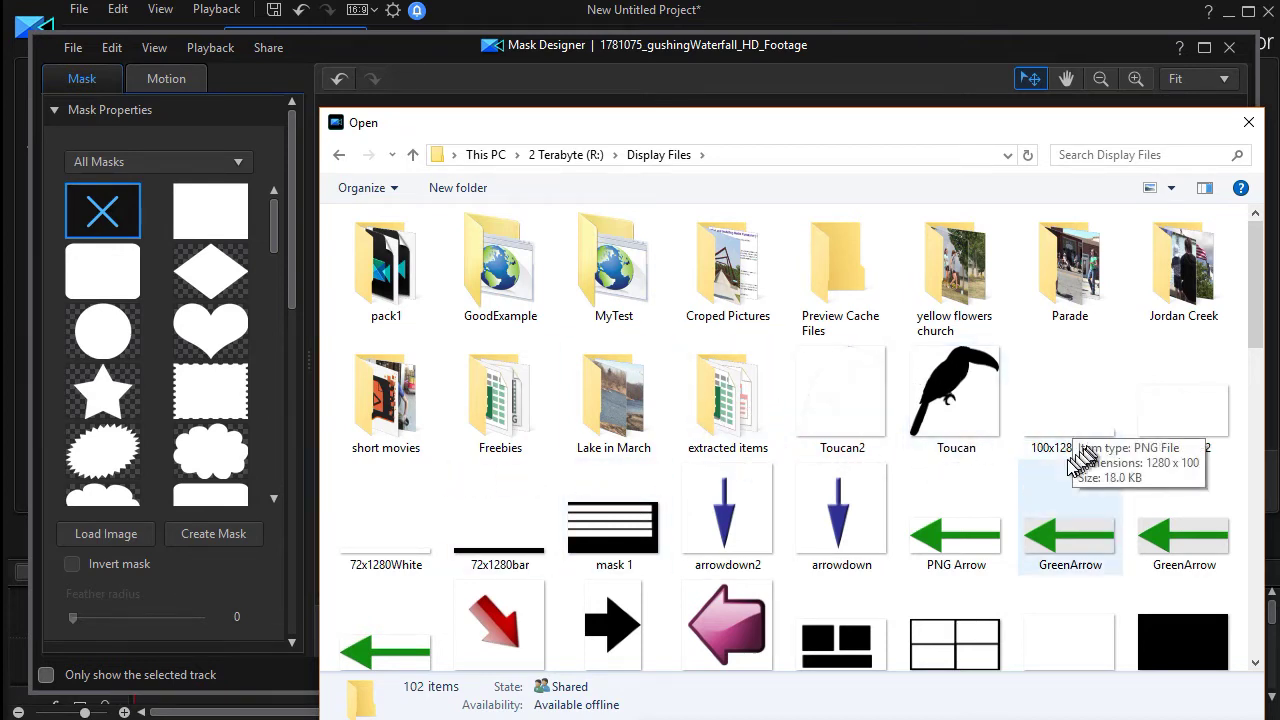
Use the 1280 x 100 white strip PNG as a mask built from its alpha channel
double_click(1093, 413)
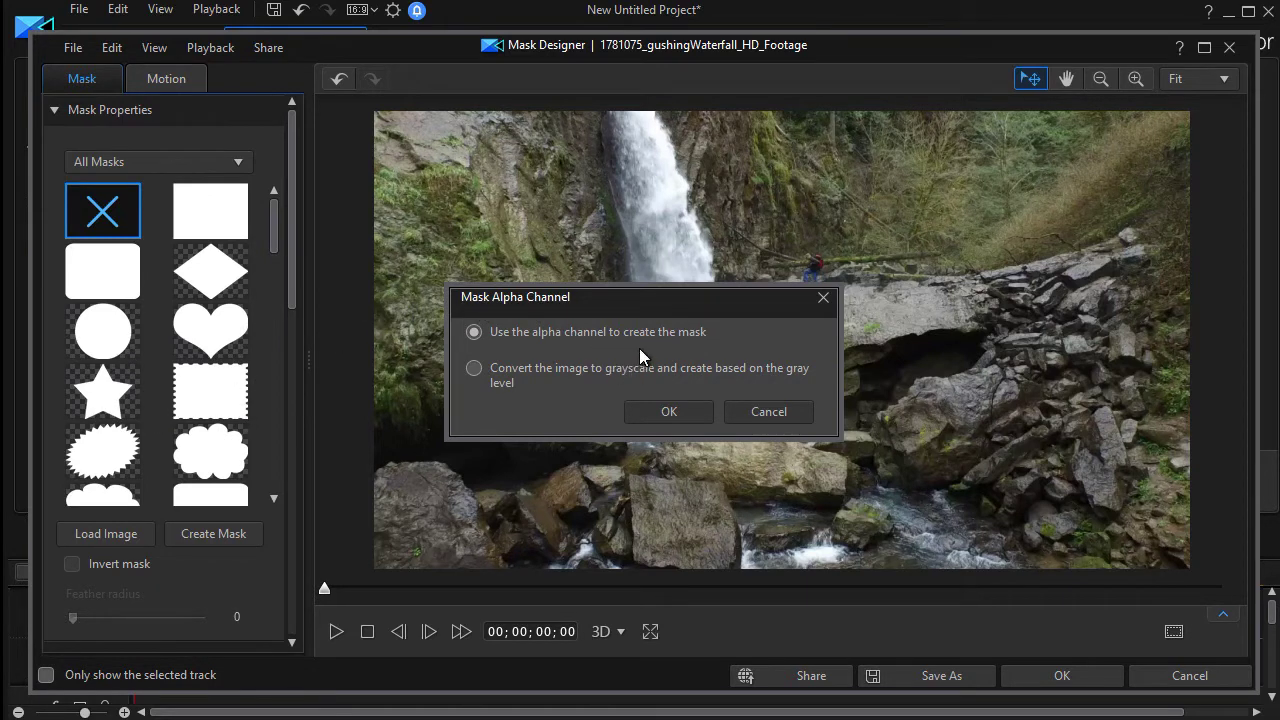
left_click(665, 412)
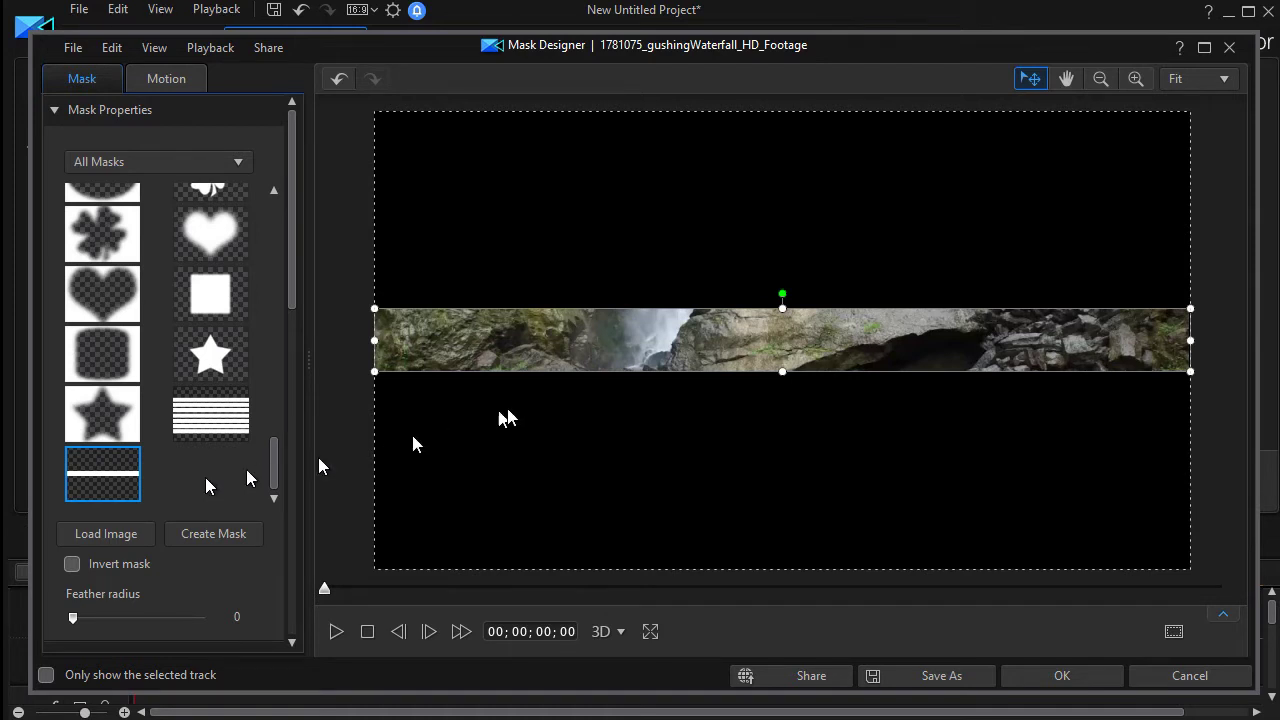
Raise the strip mask slightly and enlarge it proportionally from its bottom-left corner
left_click_drag(722, 332, 738, 307)
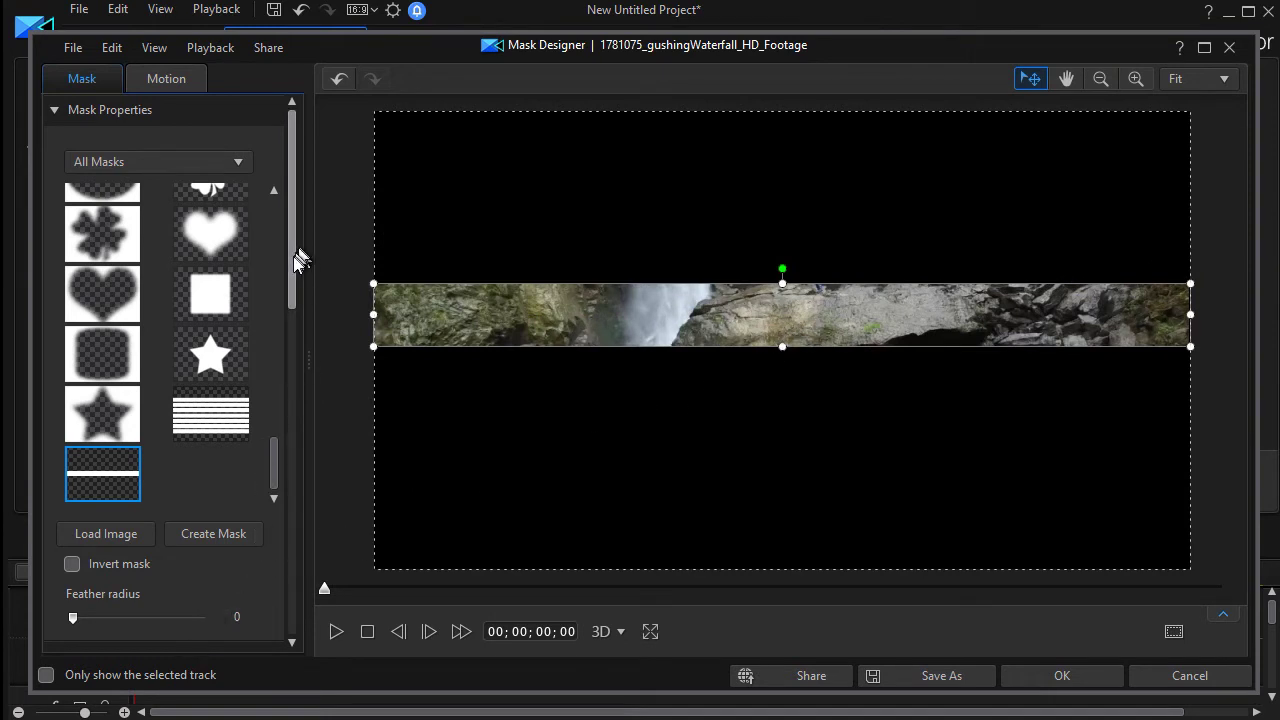
scroll(293, 256, "down", 5)
left_click(92, 485)
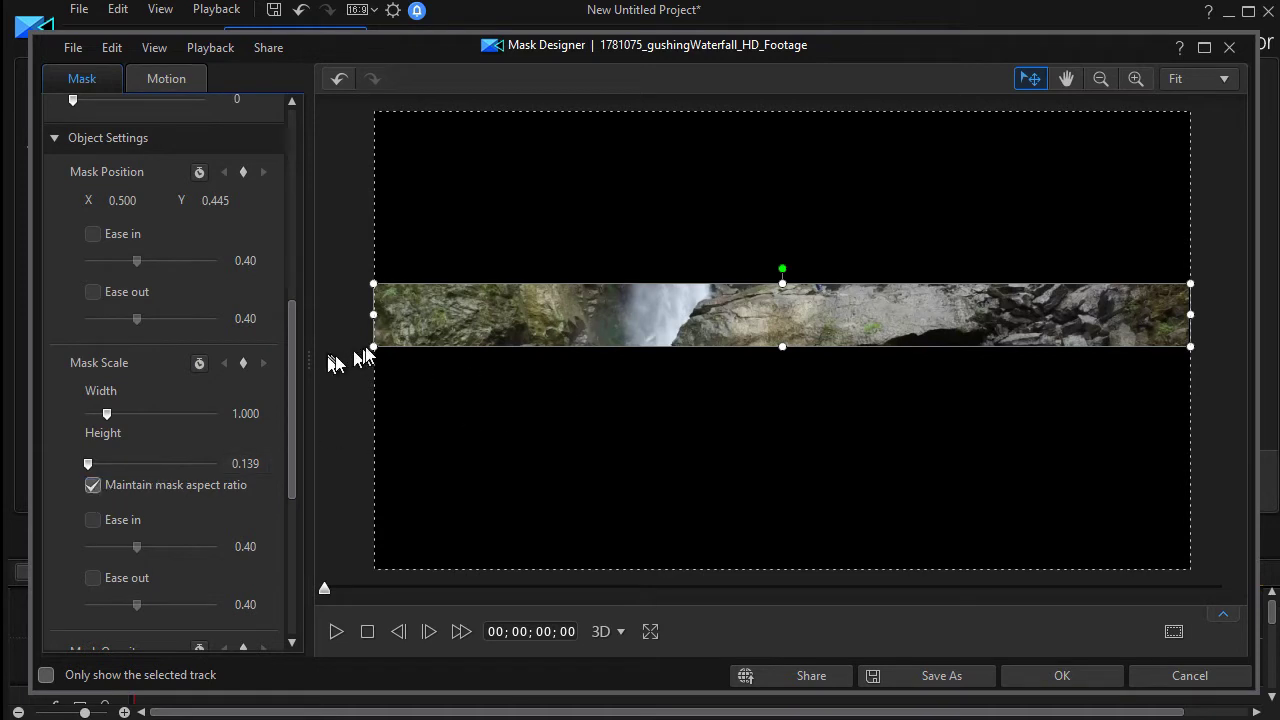
left_click_drag(373, 345, 720, 337)
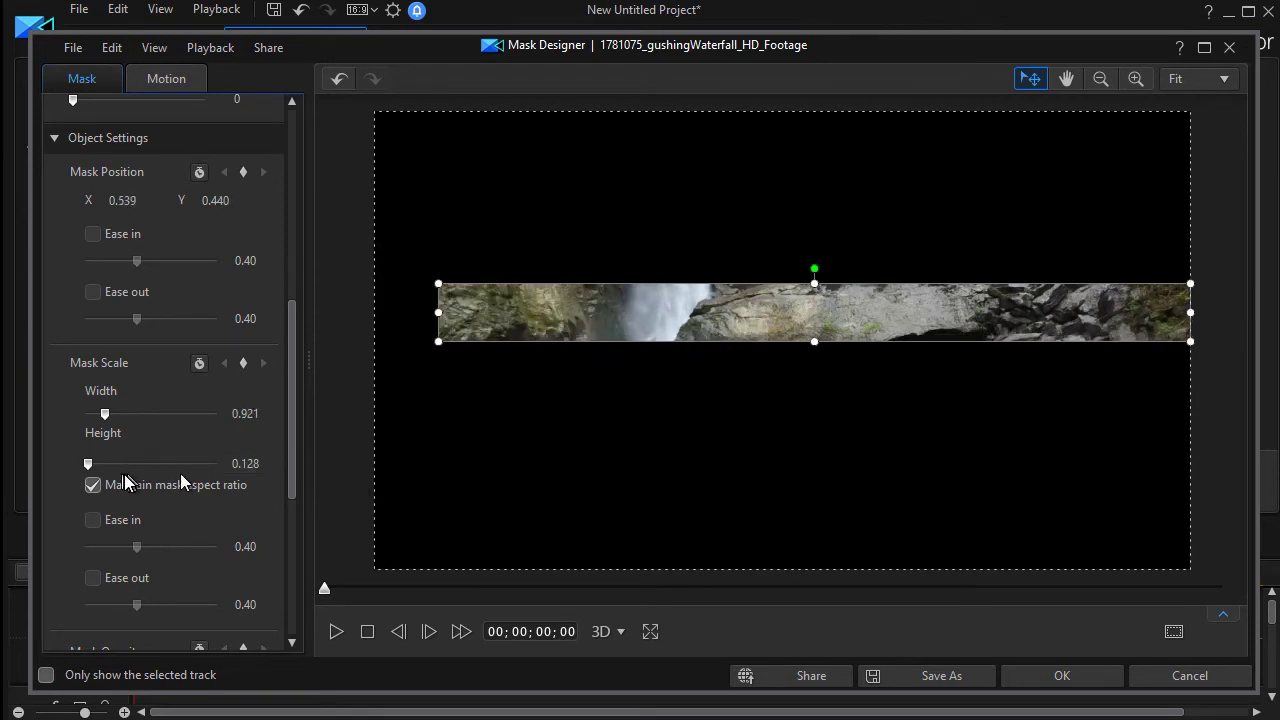
Unlock proportions, then heighten and narrow the mask to 0.515 by 0.774 over the right-side rocks
left_click(93, 485)
left_click_drag(814, 342, 814, 529)
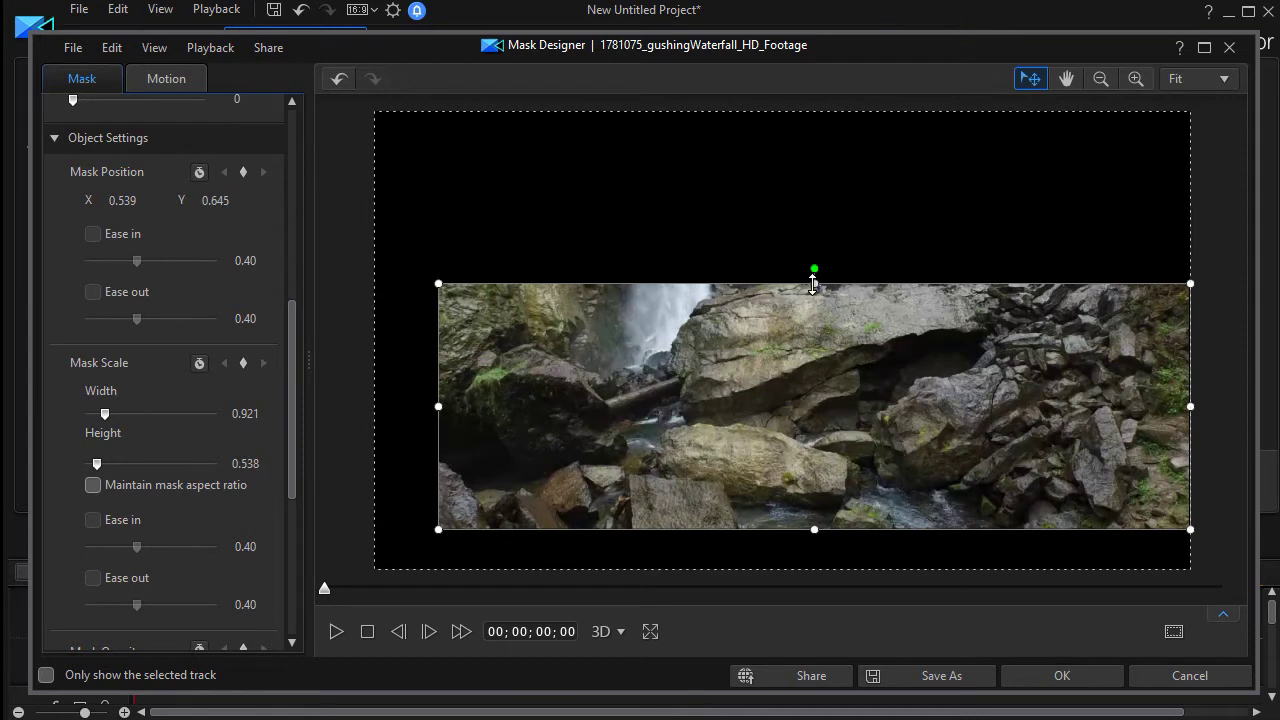
left_click_drag(814, 284, 814, 184)
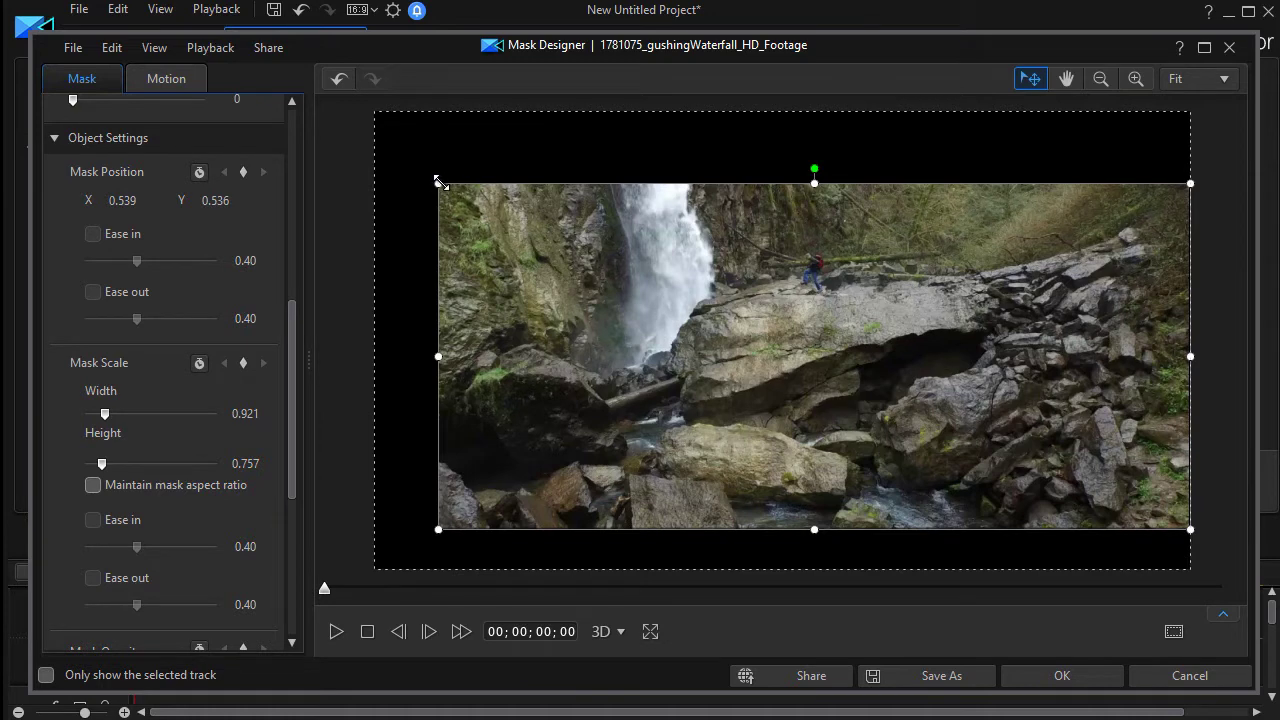
left_click_drag(438, 182, 770, 175)
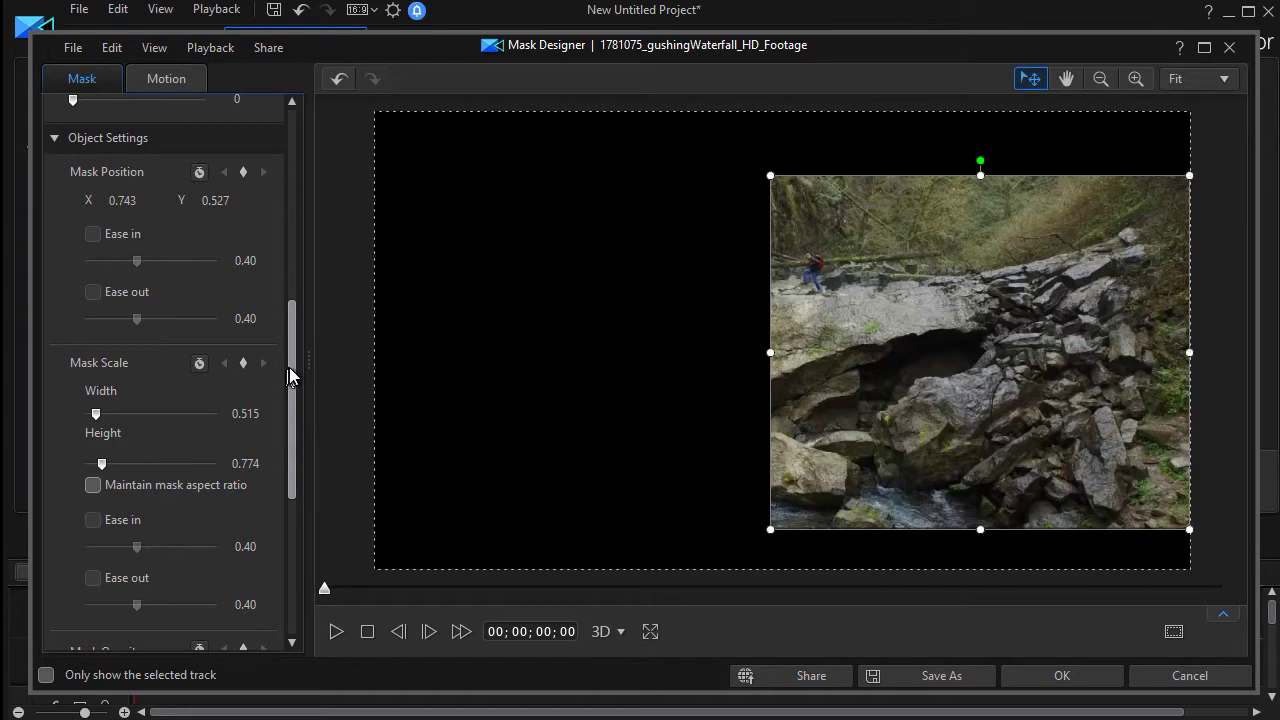
left_click_drag(289, 367, 277, 166)
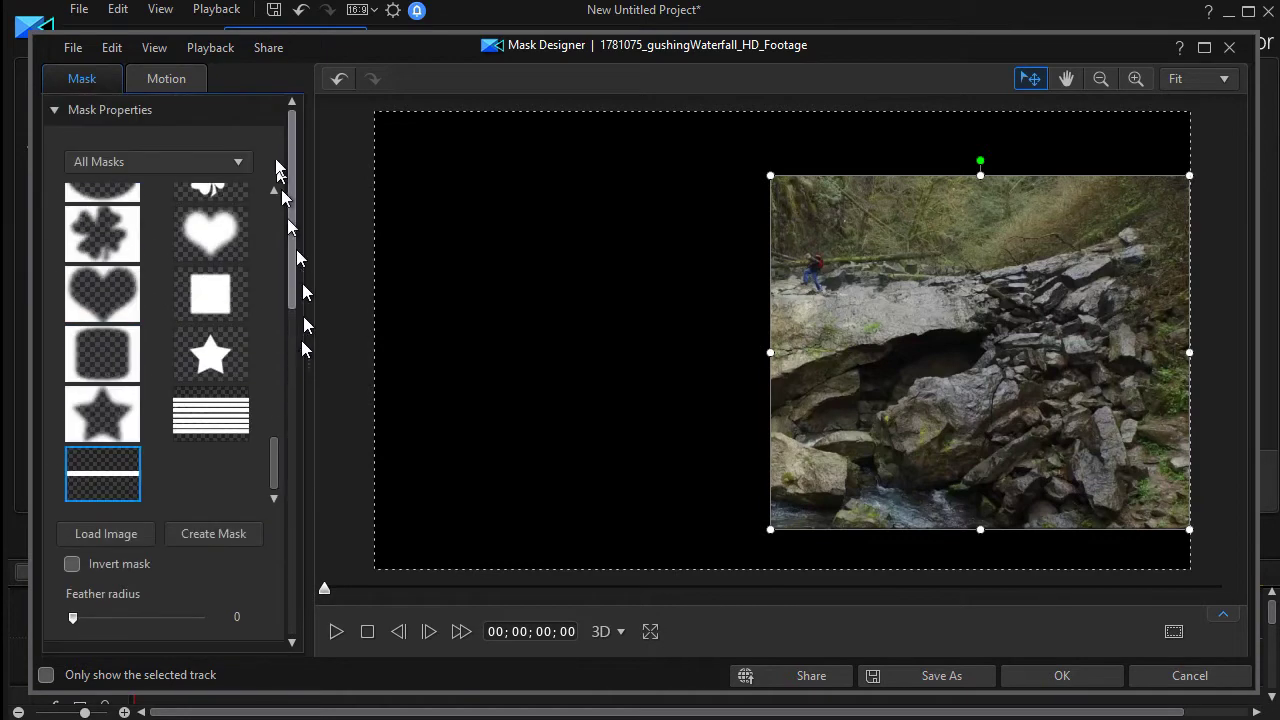
Delete the custom line mask from the mask list
right_click(108, 472)
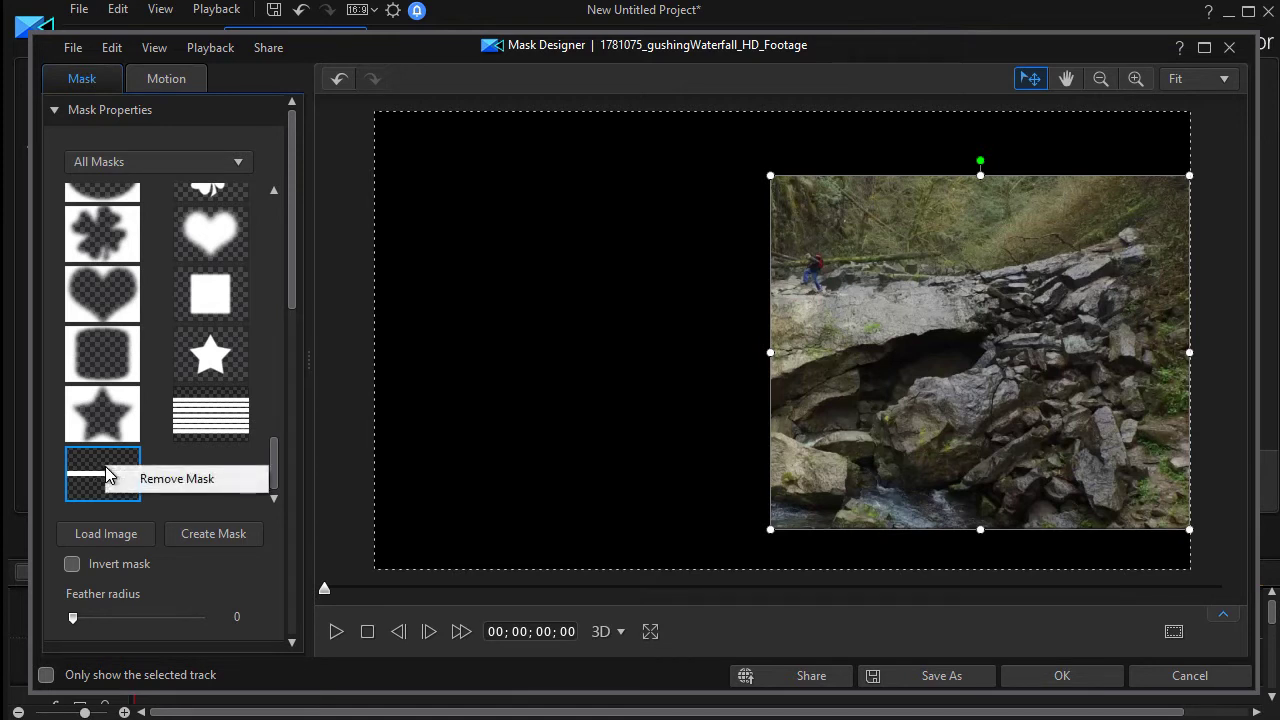
left_click(176, 479)
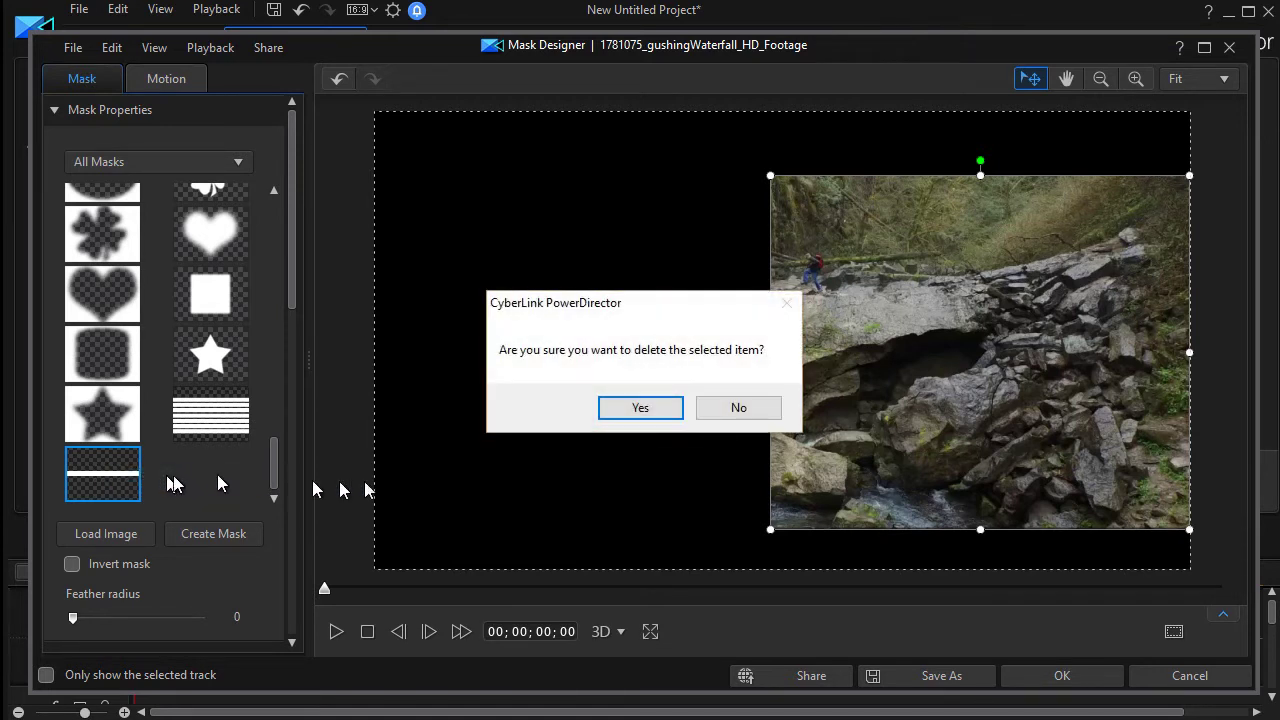
left_click(636, 408)
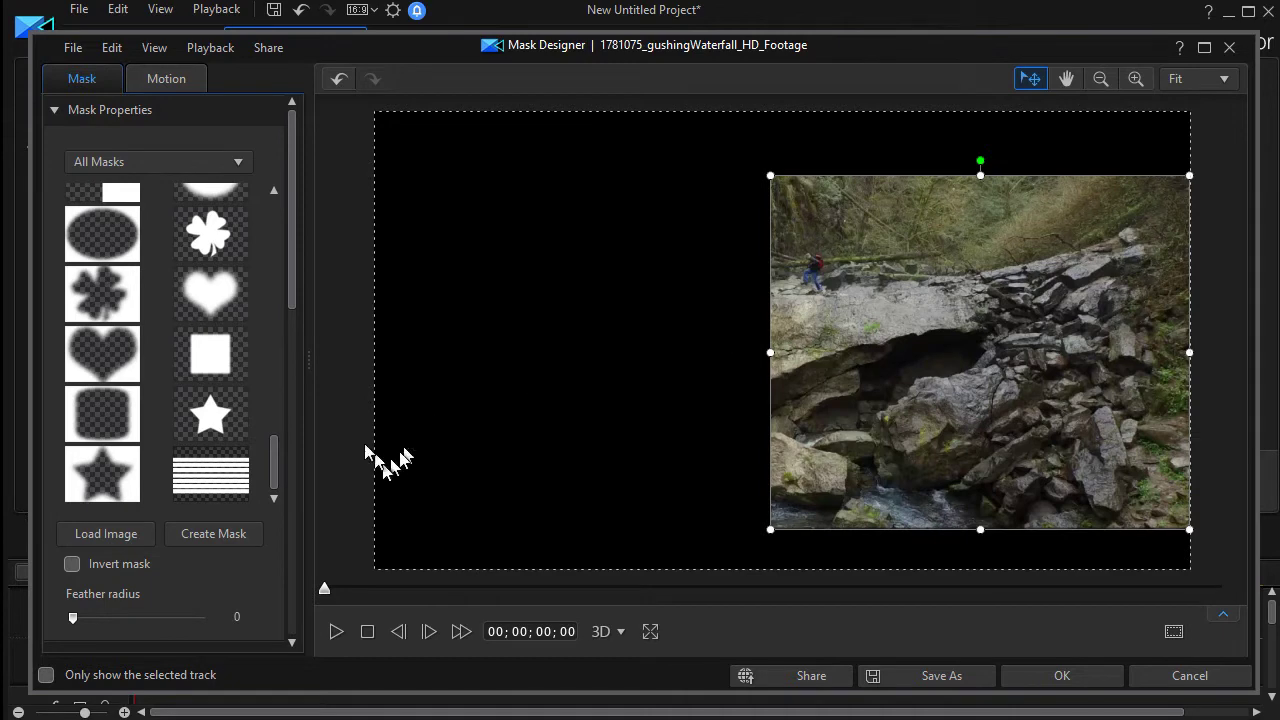
Set the clip to no mask and open the Mask Composer
scroll(273, 440, "up", 5)
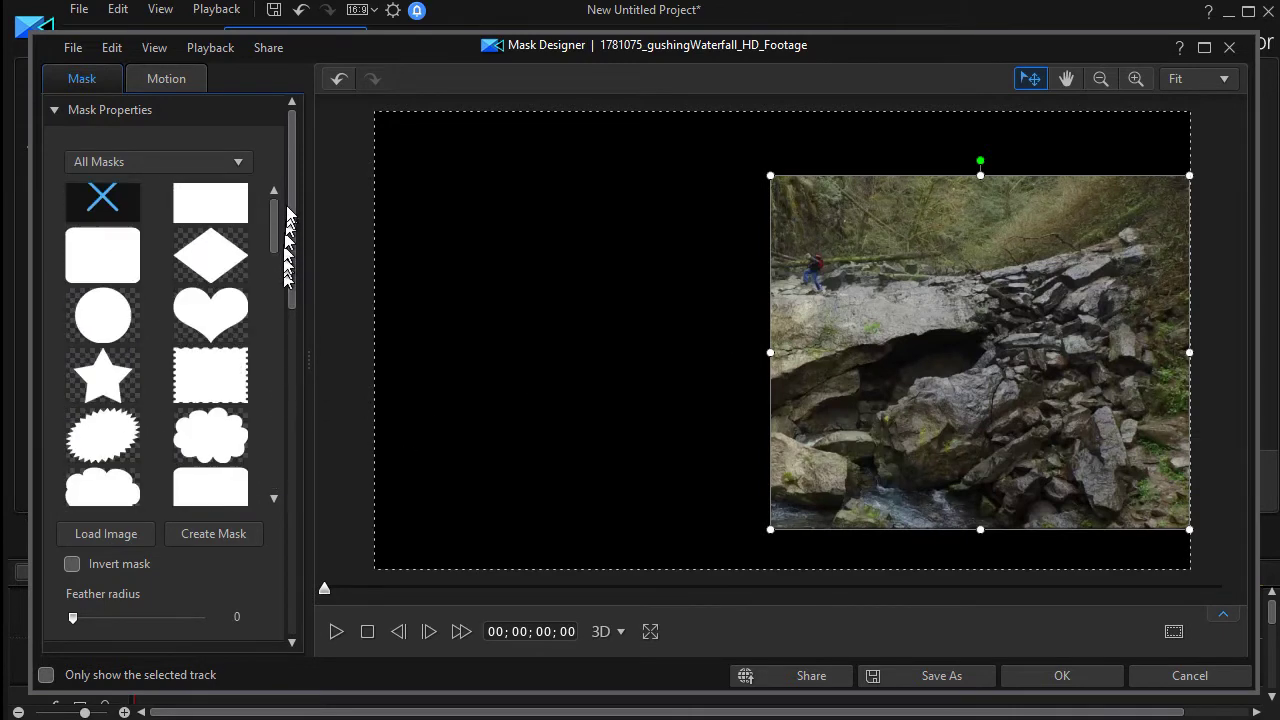
left_click(115, 220)
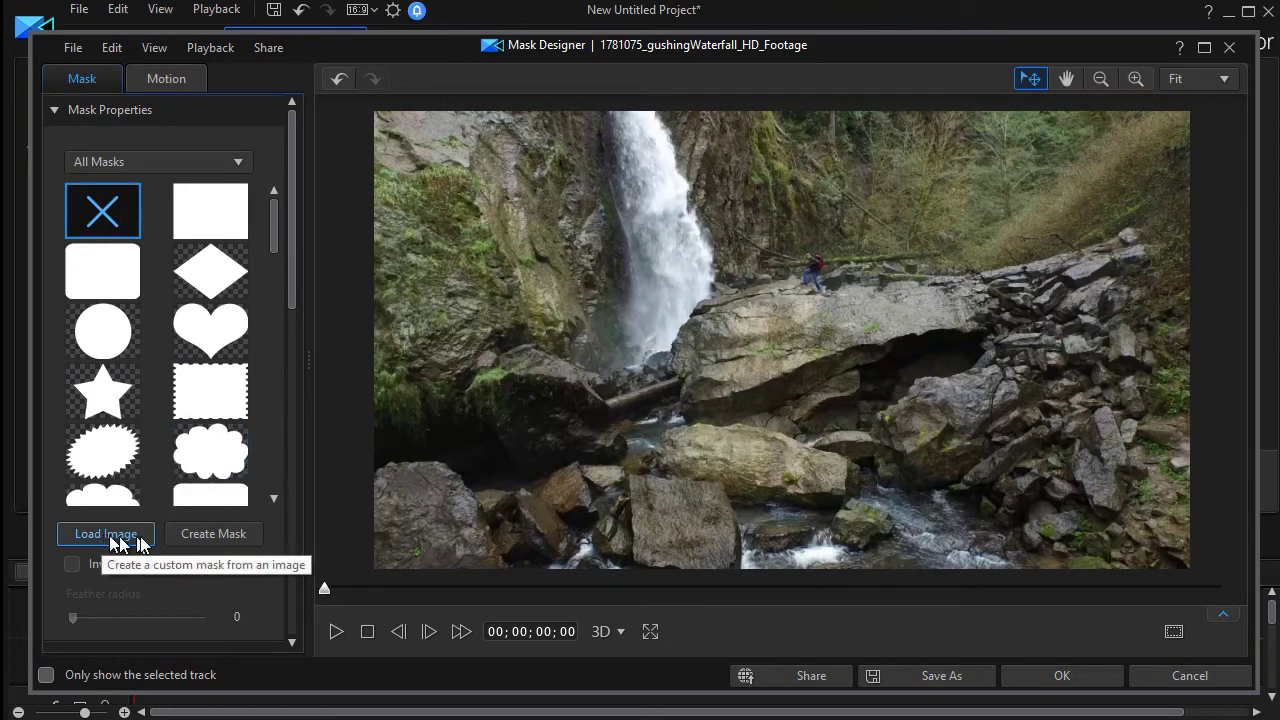
left_click(251, 543)
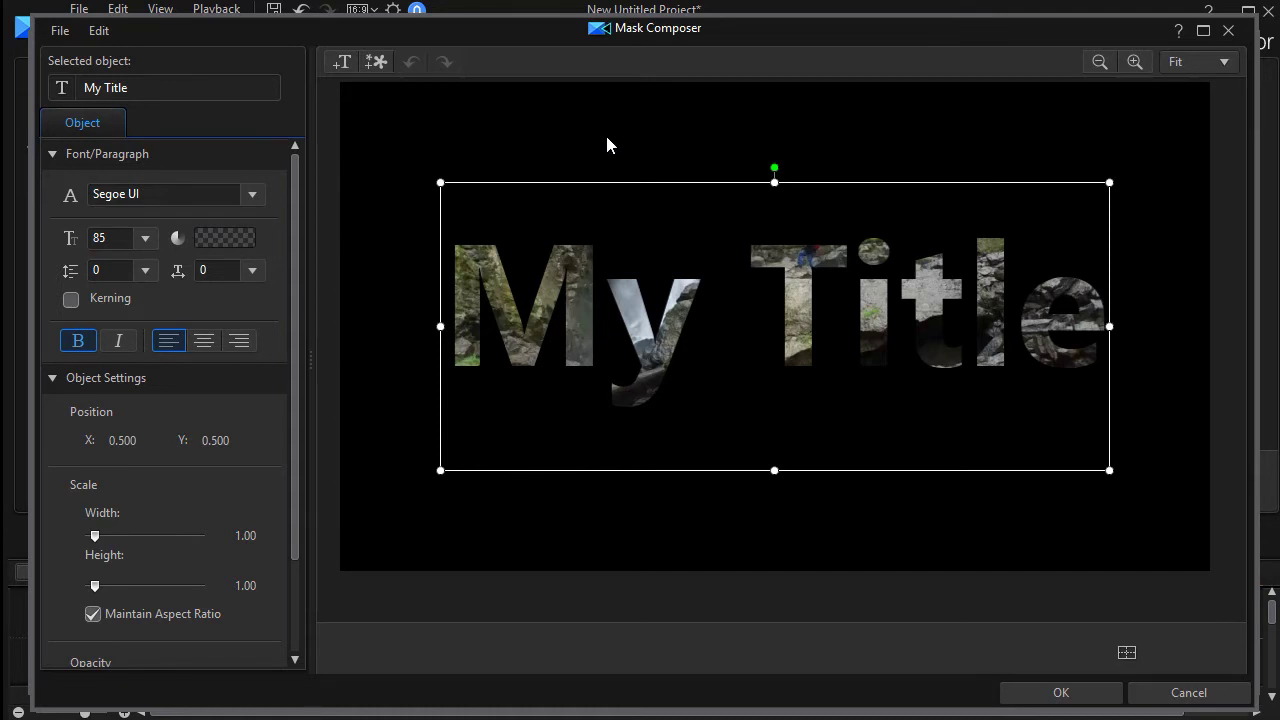
Delete the default 'My Title' text object from the canvas
key("Delete")
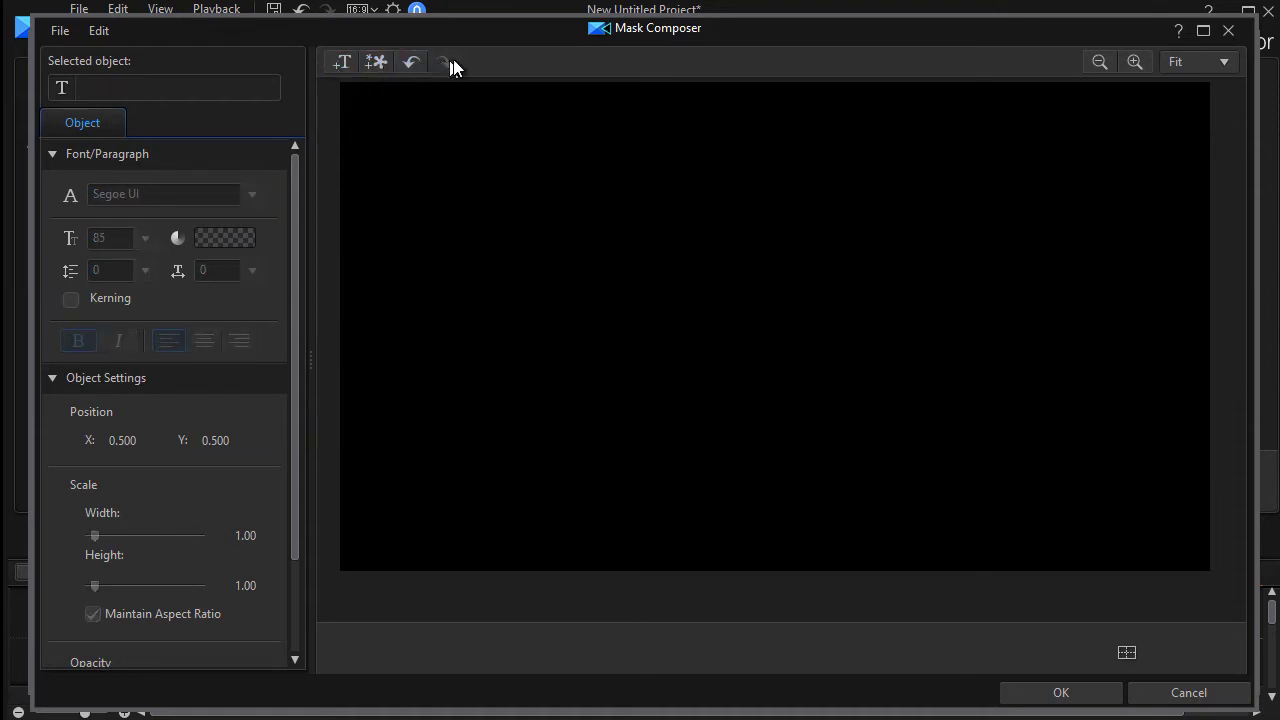
Insert the 100x1280 white image into the mask and stretch it across the full canvas width
left_click(379, 63)
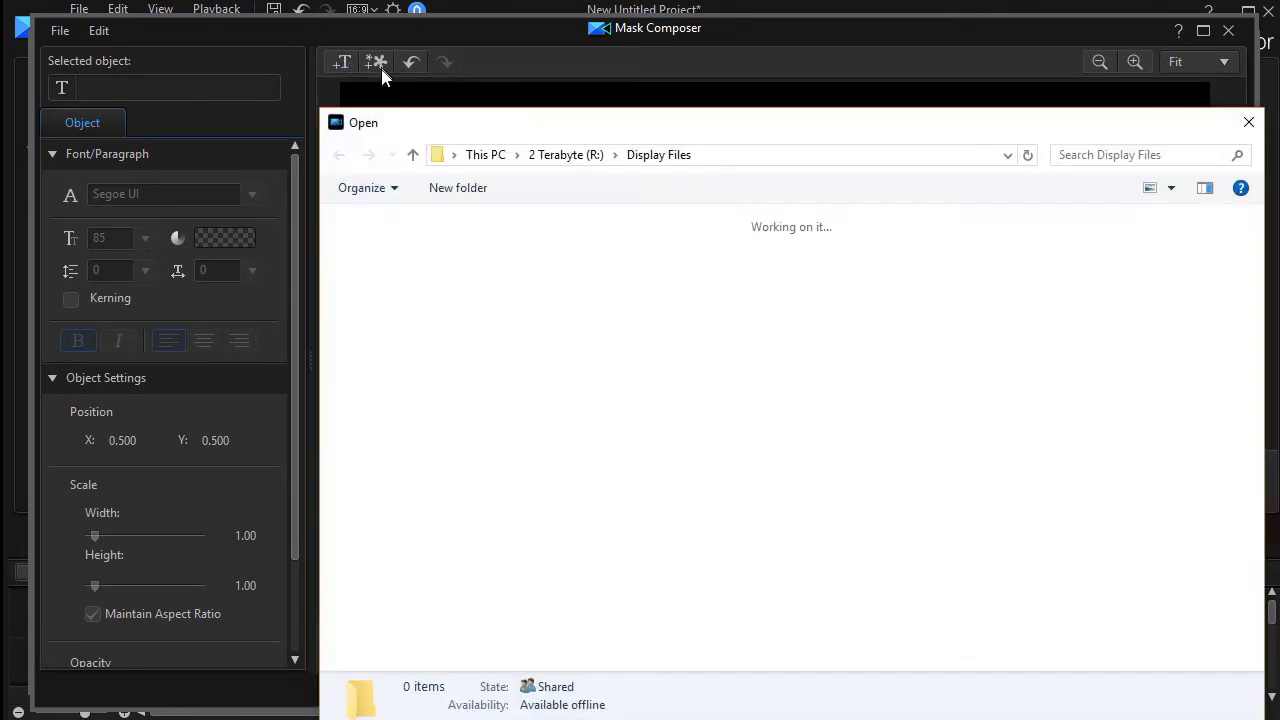
double_click(1036, 440)
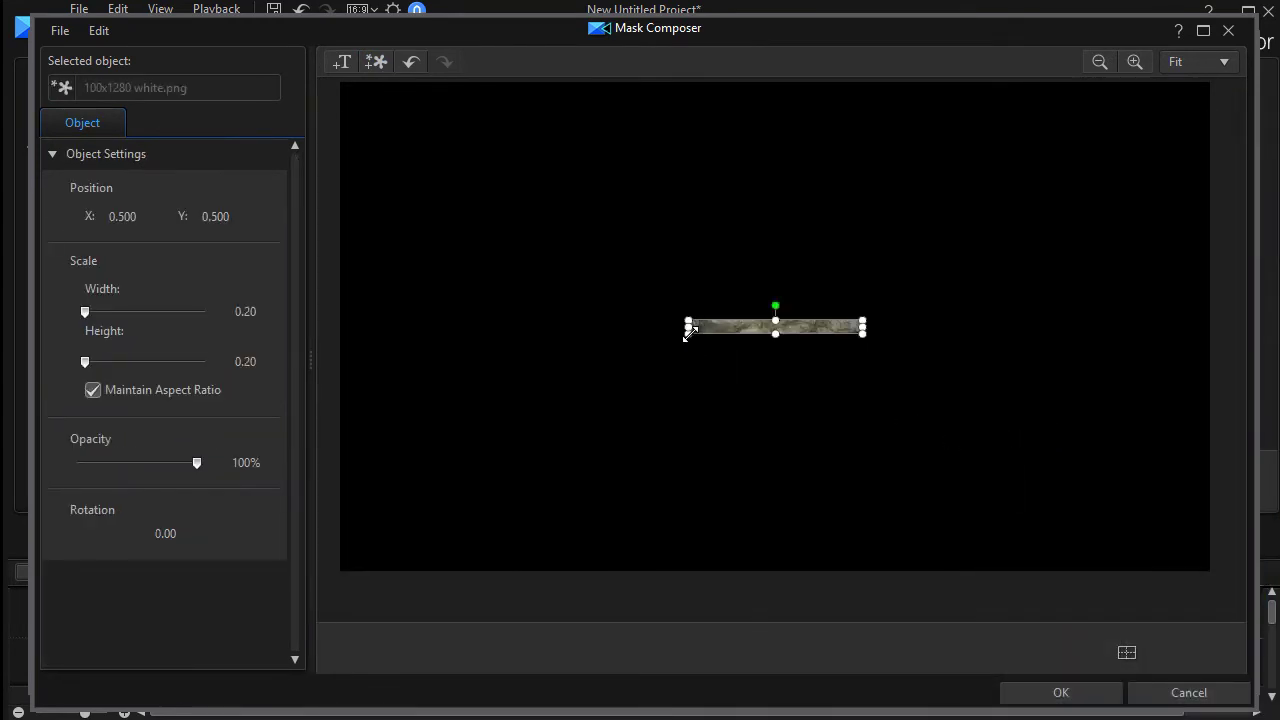
left_click_drag(689, 330, 345, 437)
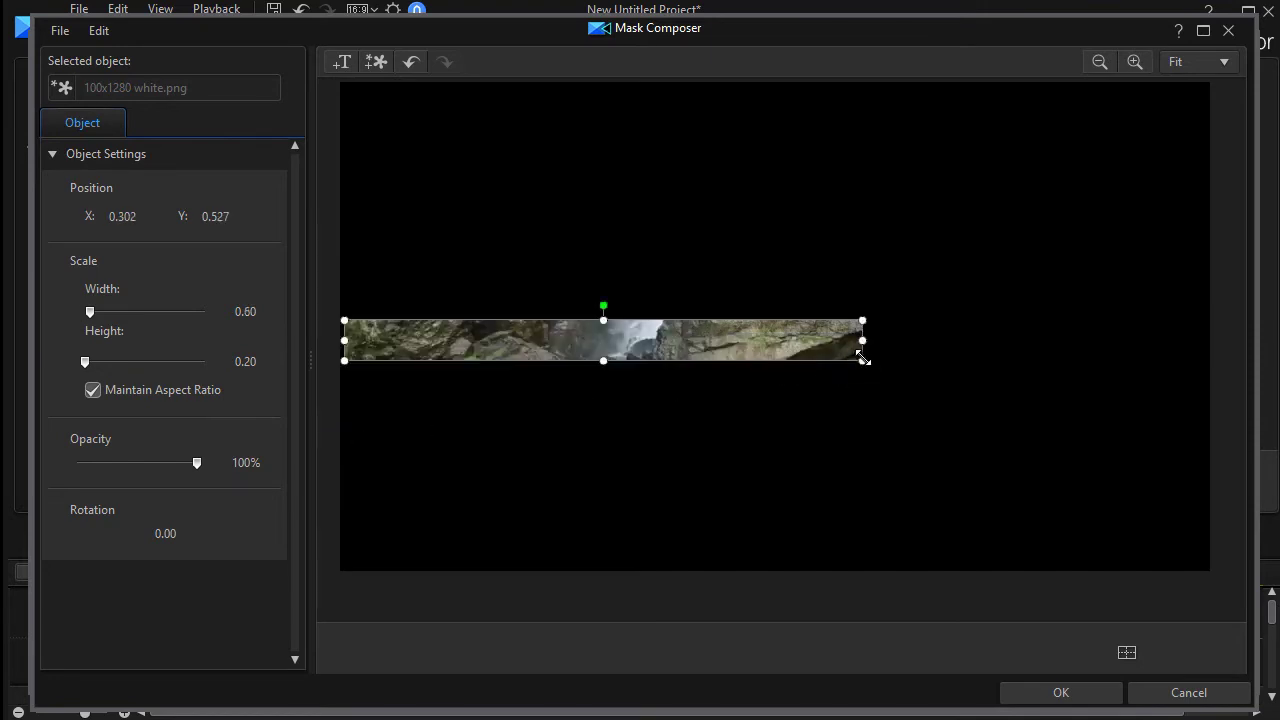
left_click_drag(863, 358, 1208, 461)
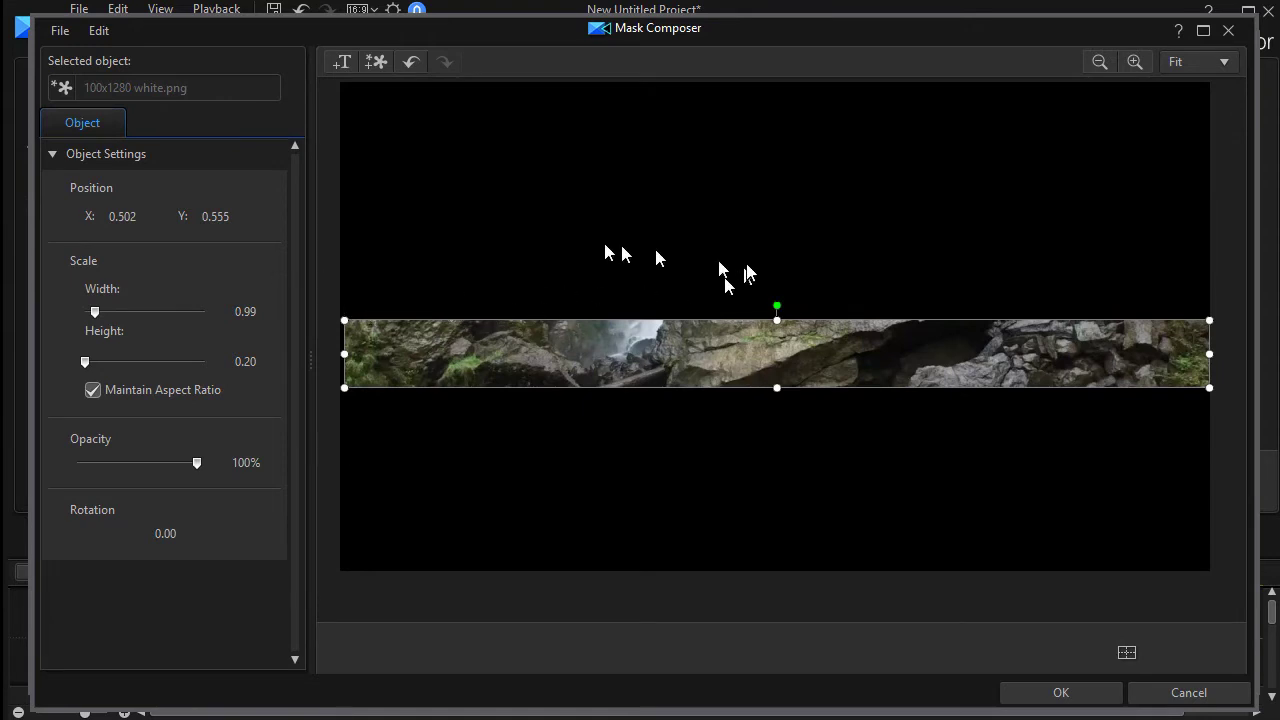
Add a second 100x1280 white strip, stretch it full width and place it just above the first
left_click(377, 63)
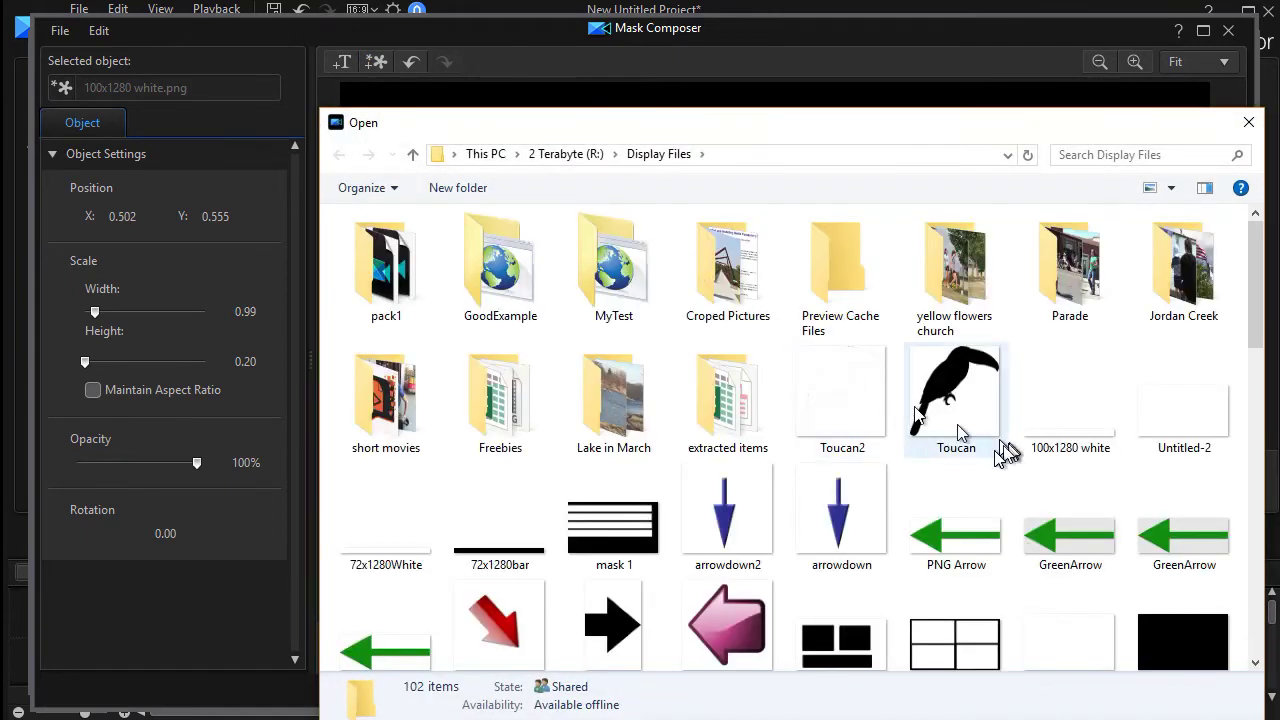
double_click(1075, 423)
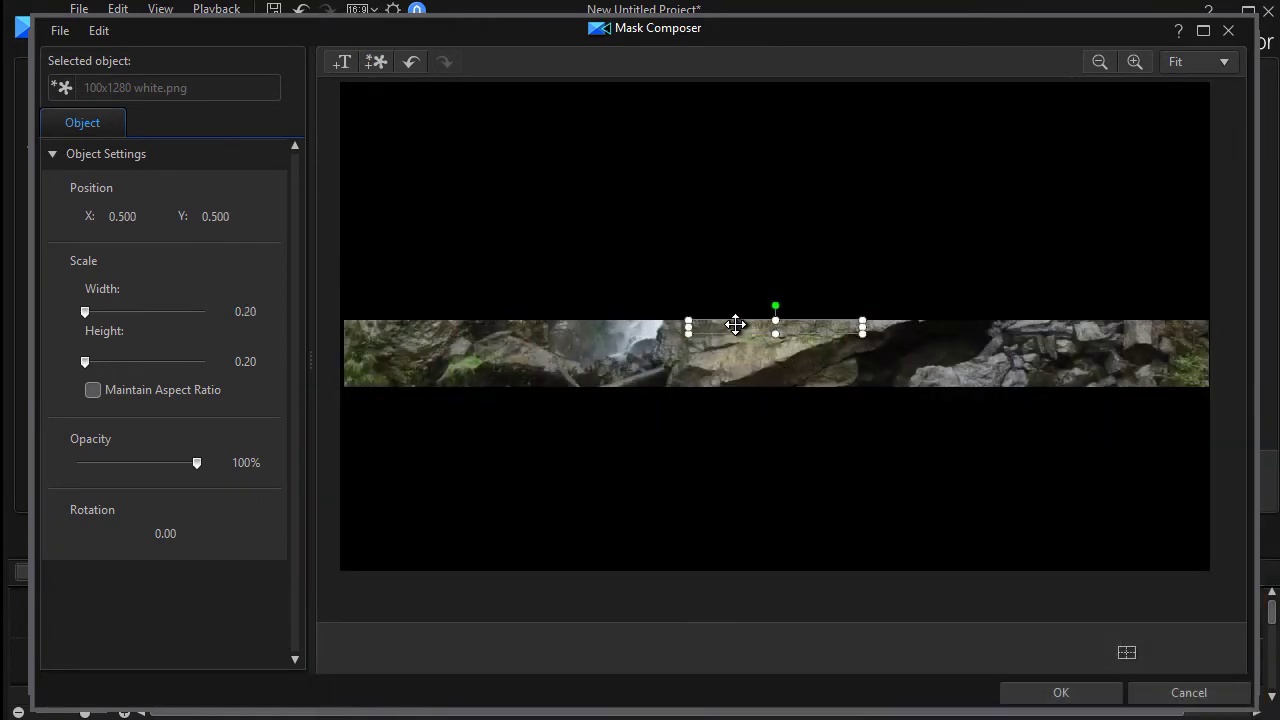
left_click_drag(754, 327, 710, 214)
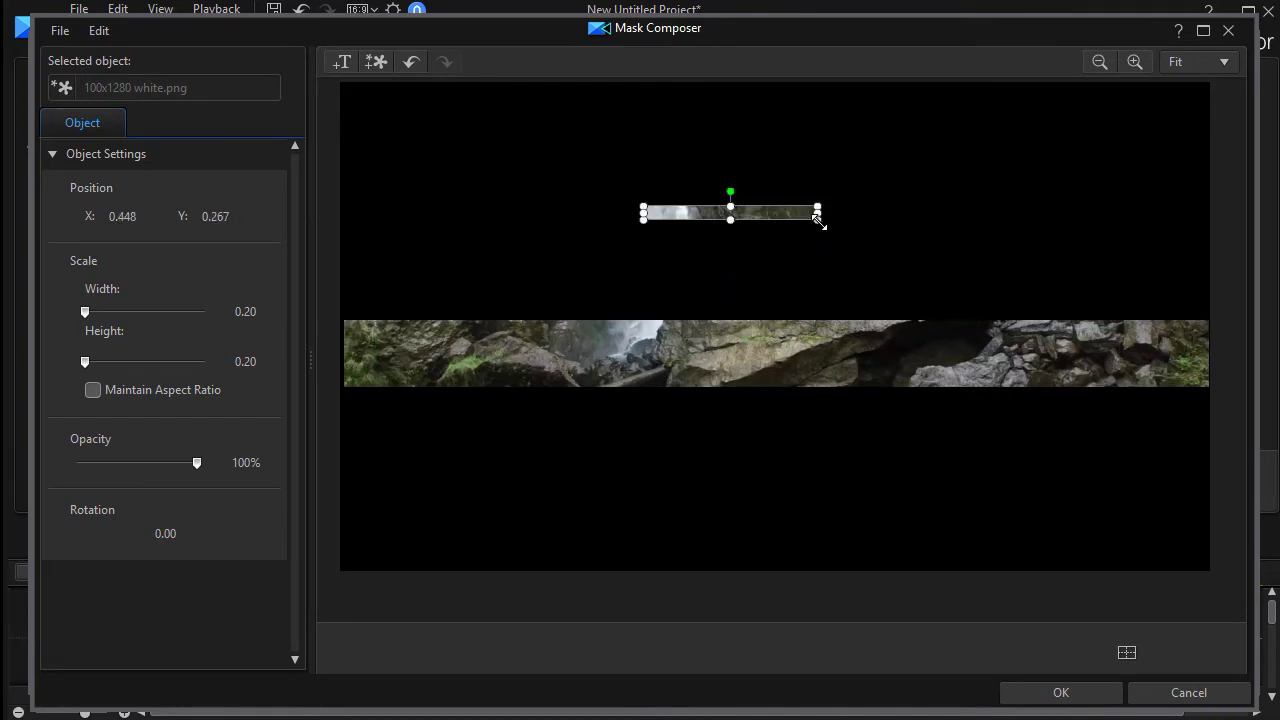
left_click_drag(817, 219, 1208, 267)
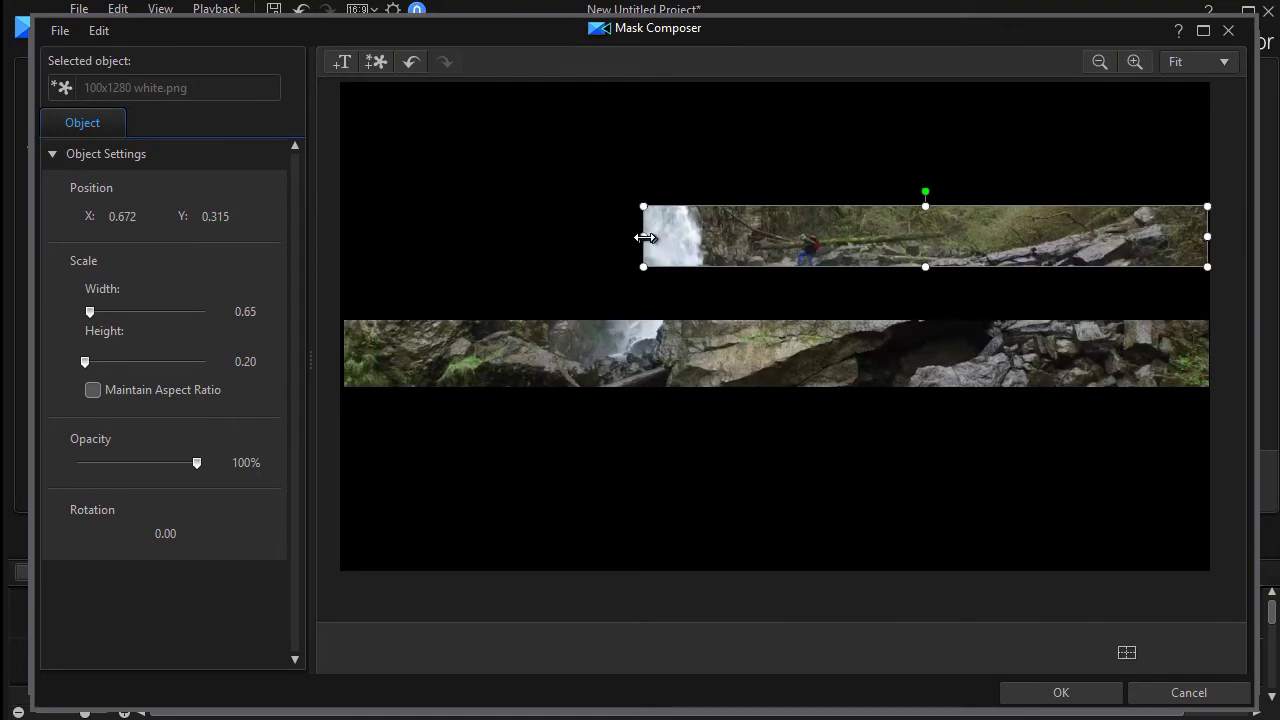
left_click_drag(645, 237, 341, 257)
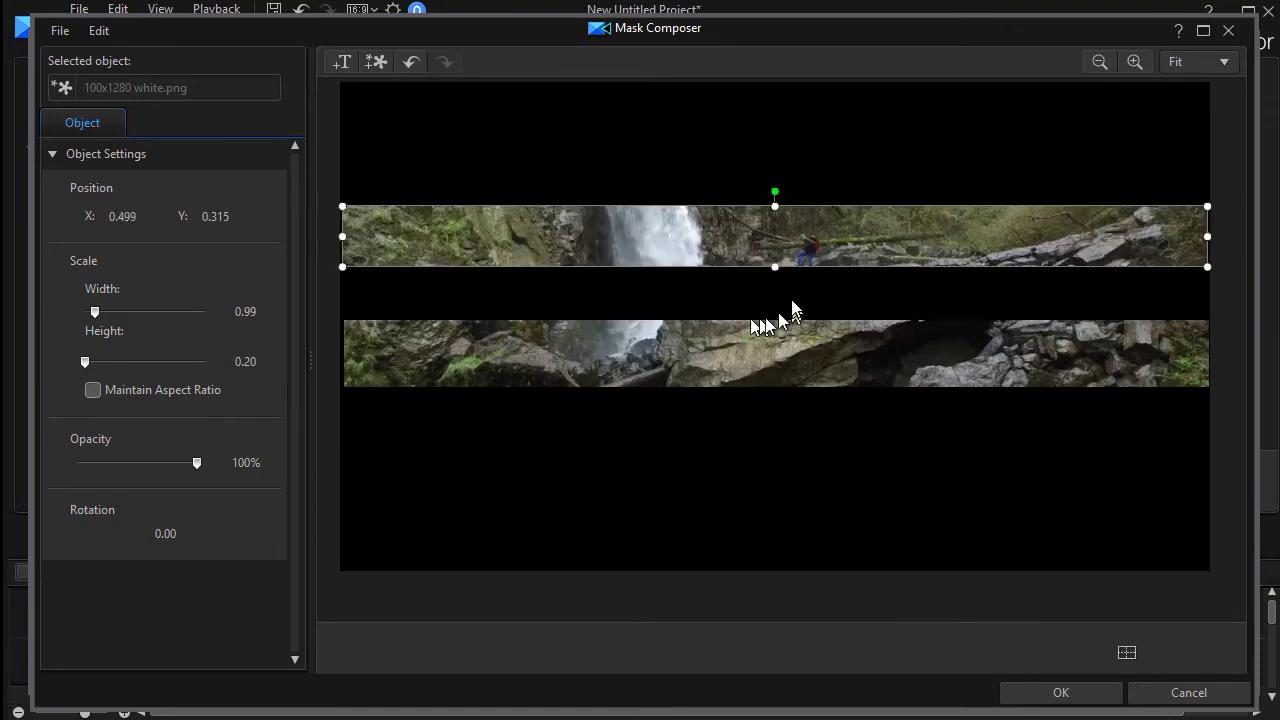
left_click_drag(777, 240, 779, 284)
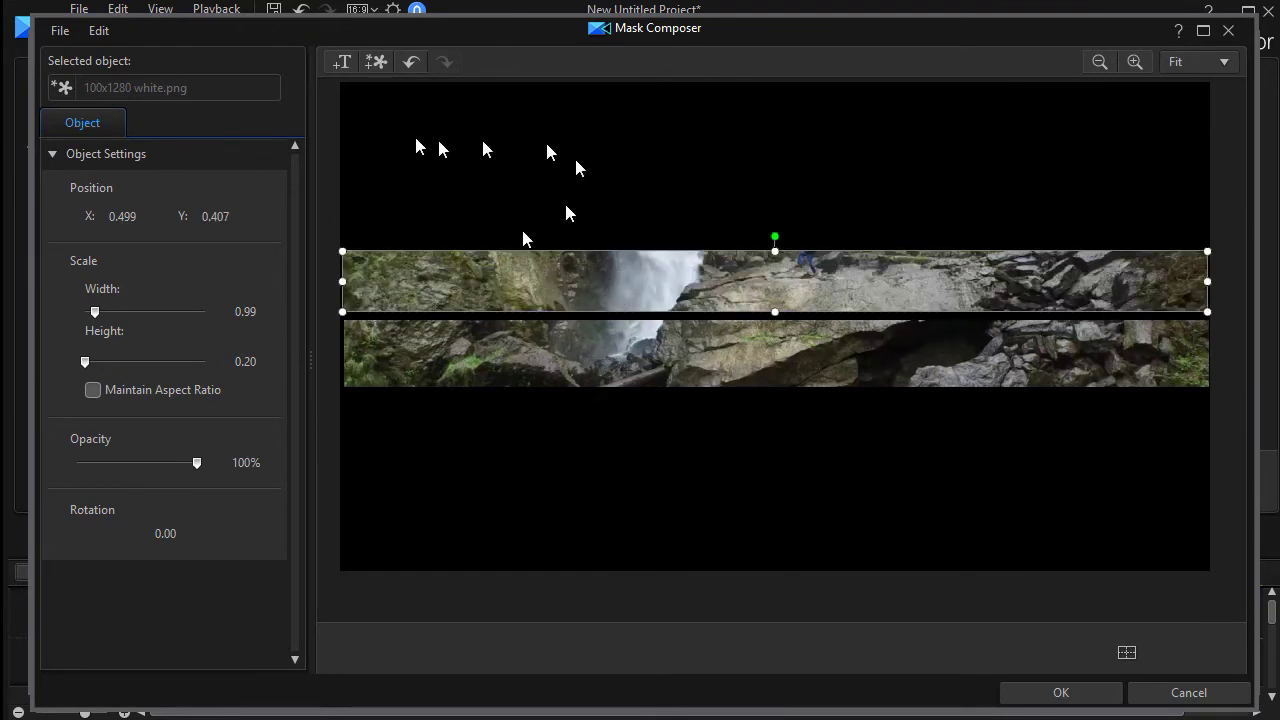
Insert the faded Toucan2 image and move it to the lower left of the canvas
left_click(376, 61)
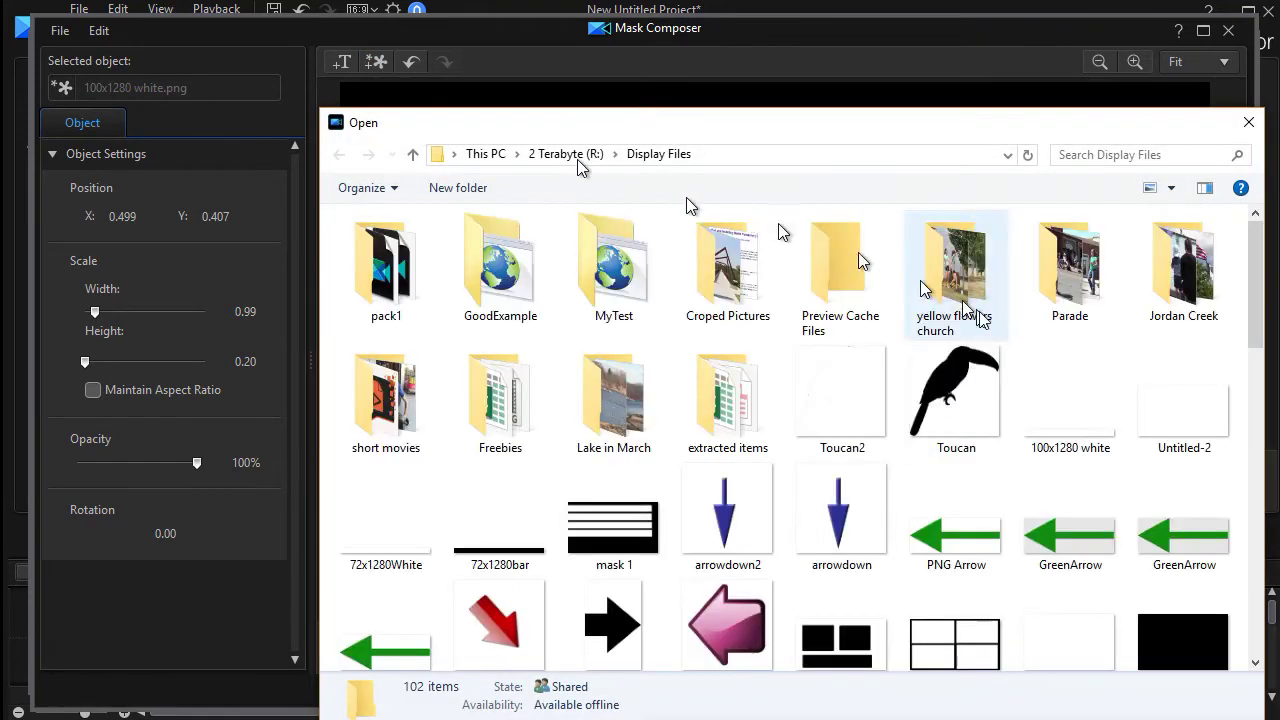
double_click(838, 392)
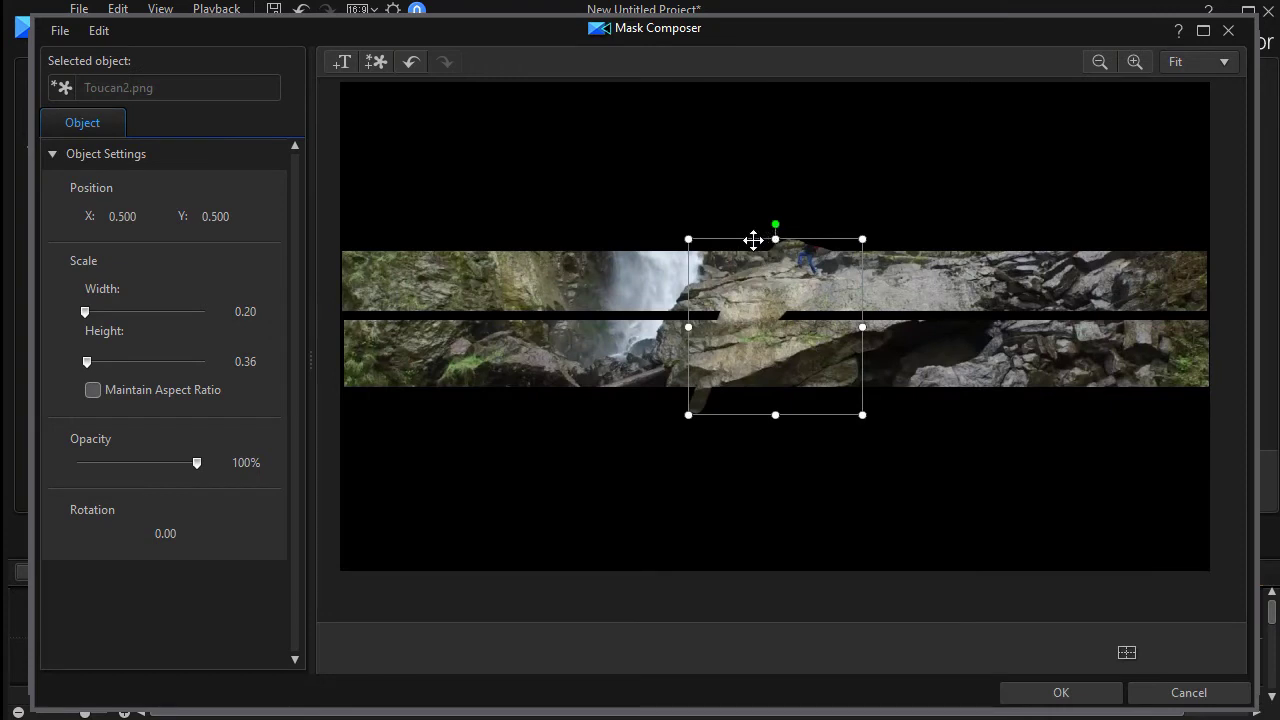
left_click_drag(753, 240, 481, 388)
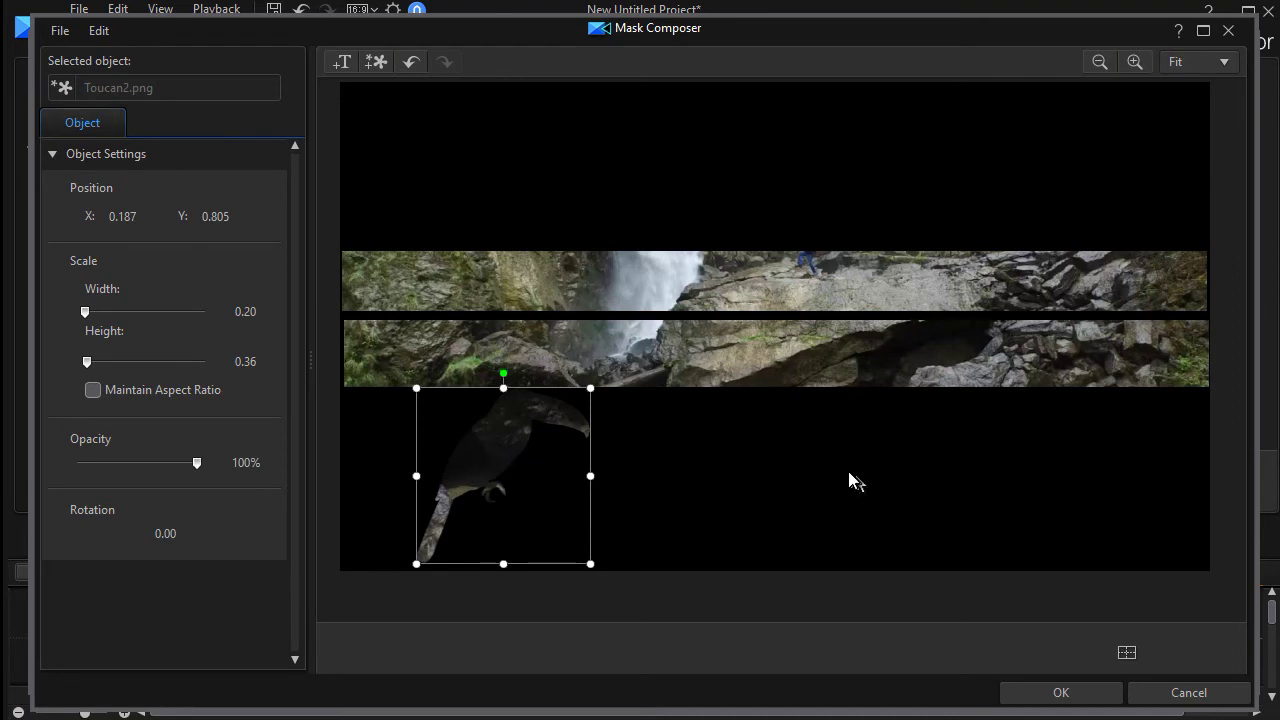
Insert the solid Toucan image as a new image and place it below the strips
right_click(704, 449)
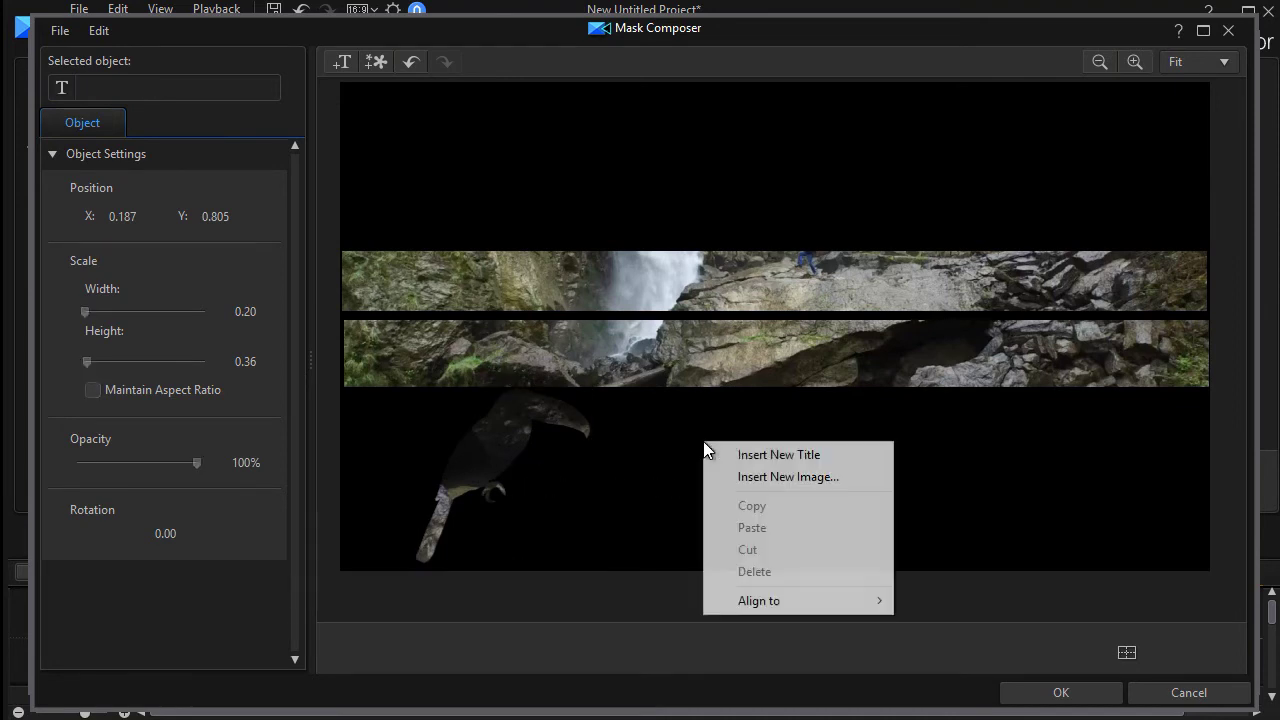
left_click(823, 476)
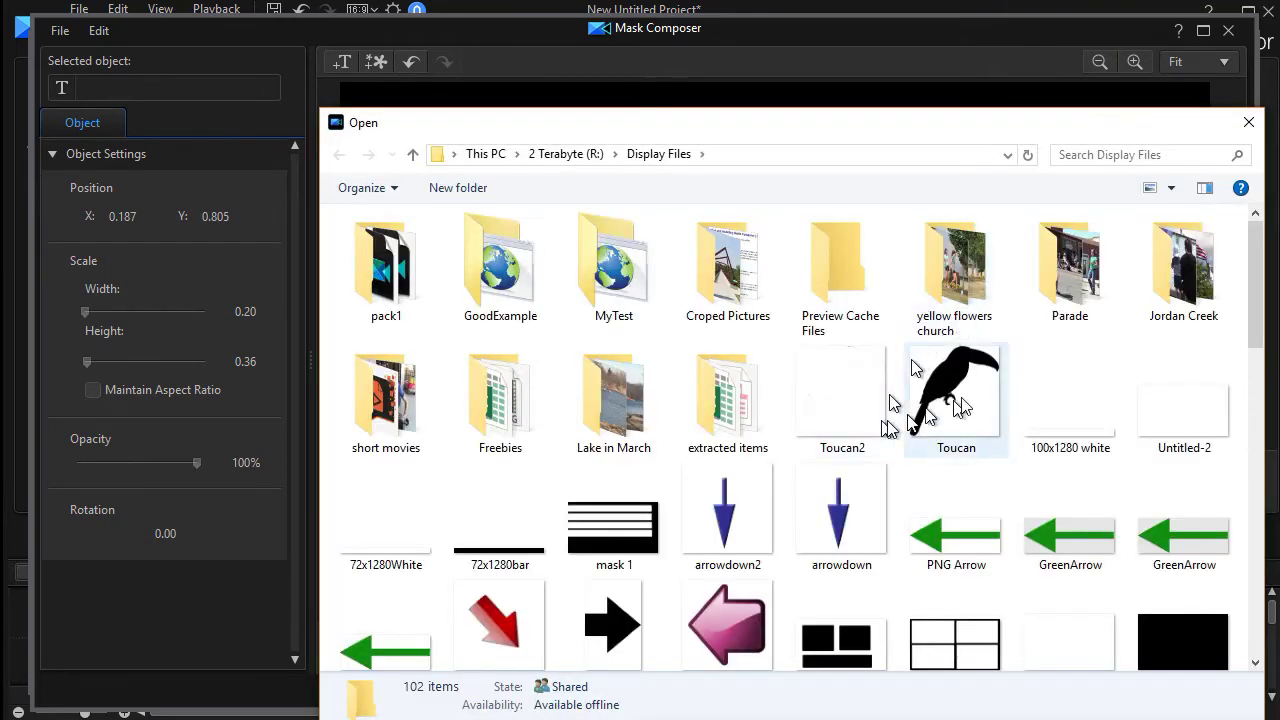
double_click(950, 398)
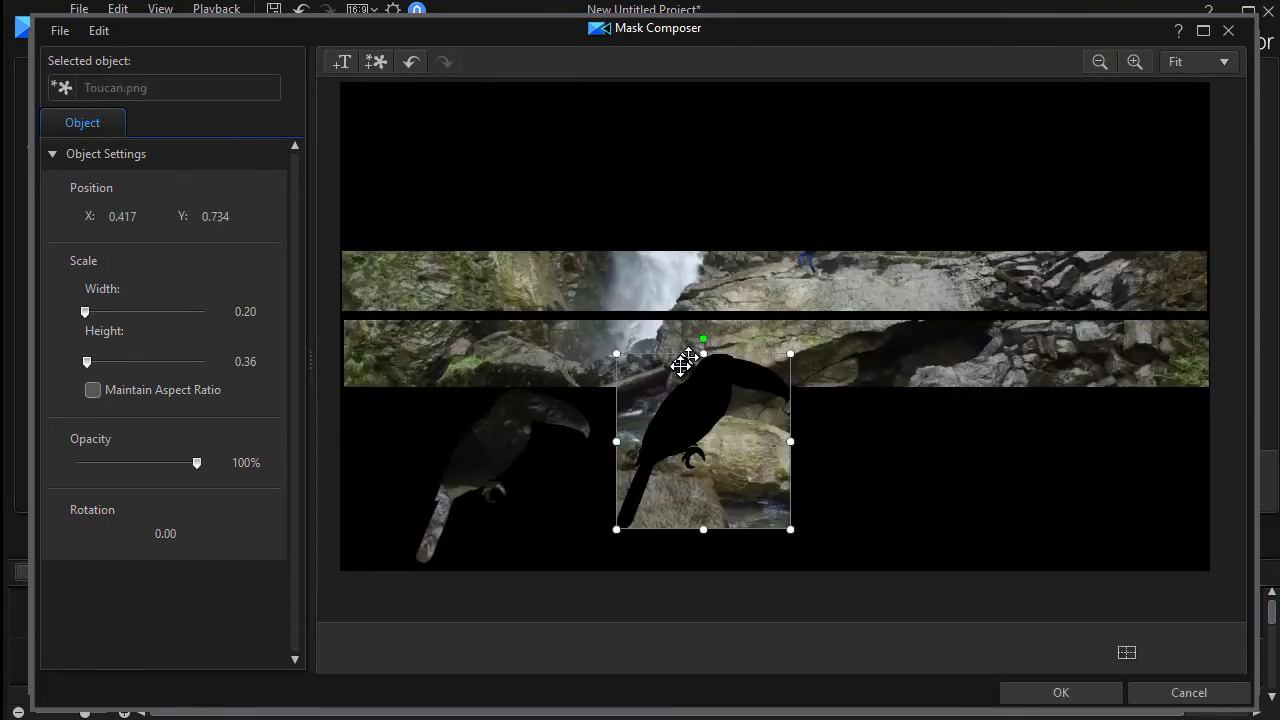
left_click_drag(680, 374, 773, 434)
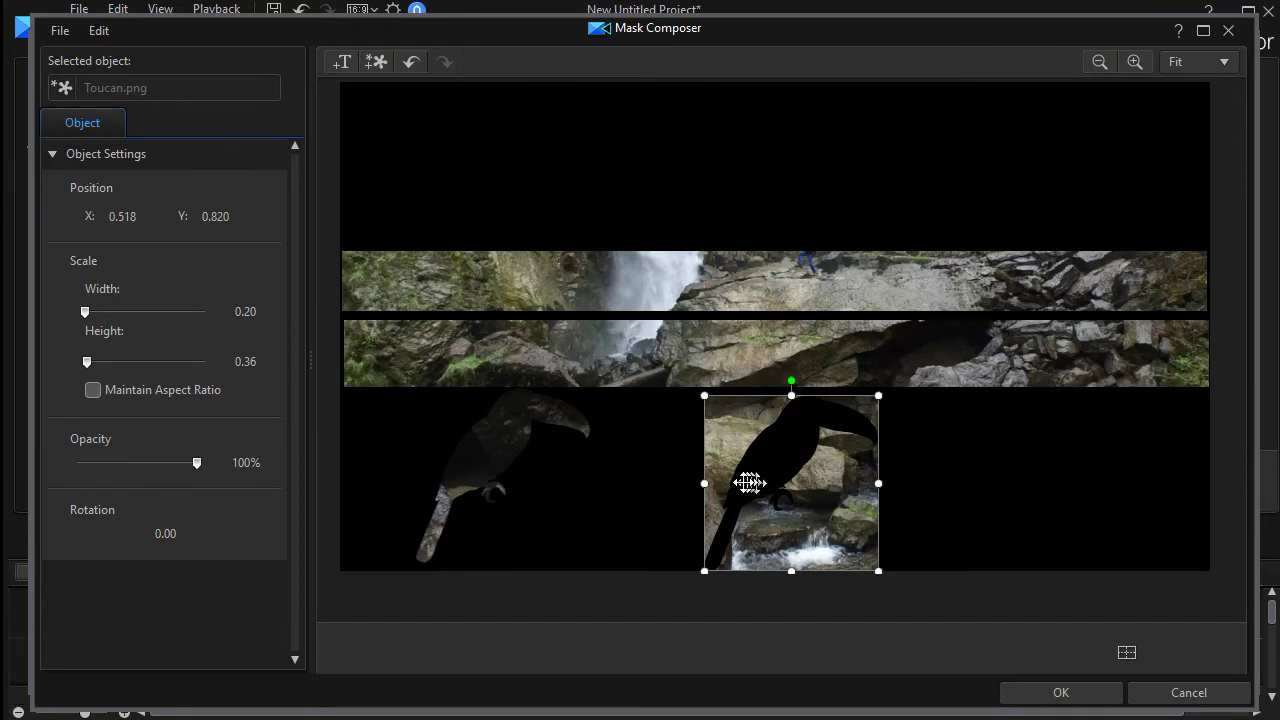
Add the text 'Bired' to the mask, shrink its box and move it above the strips
left_click(355, 63)
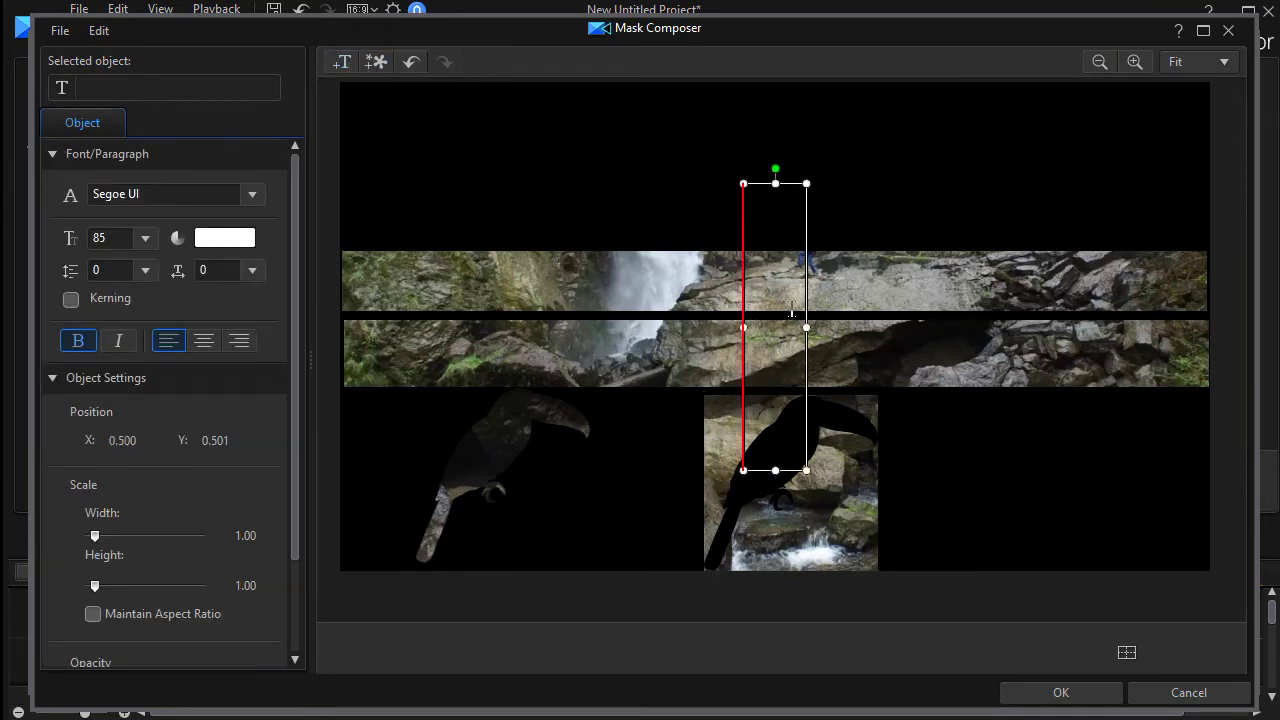
type("Bired")
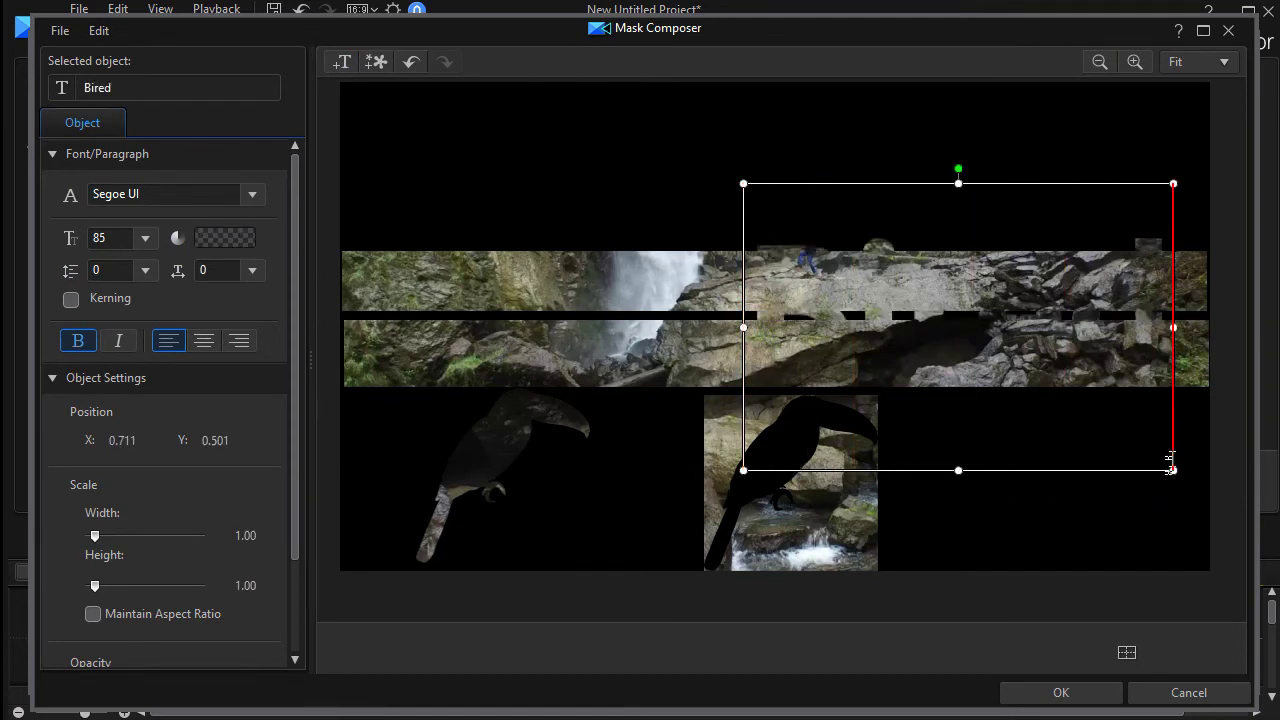
left_click_drag(1173, 468, 1016, 322)
left_click_drag(851, 181, 849, 100)
Correct the text to read 'Bird' and apply the mask design to the clip
left_click(898, 157)
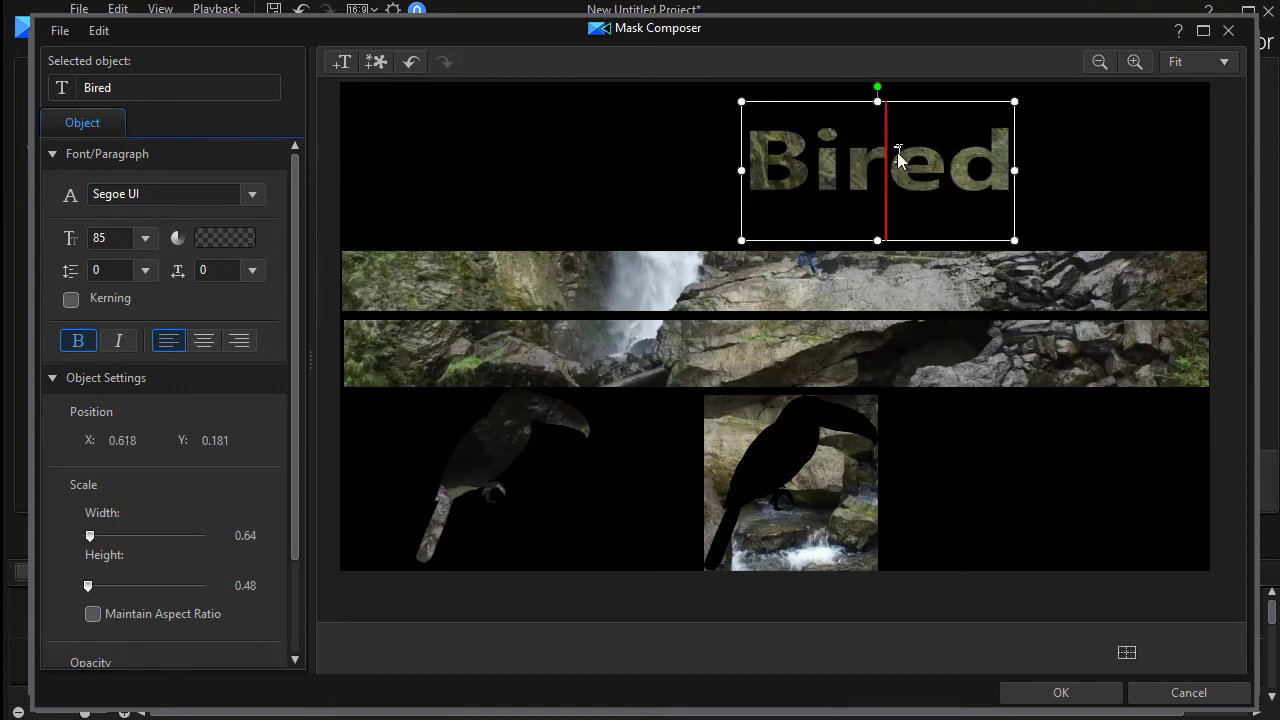
key("Delete")
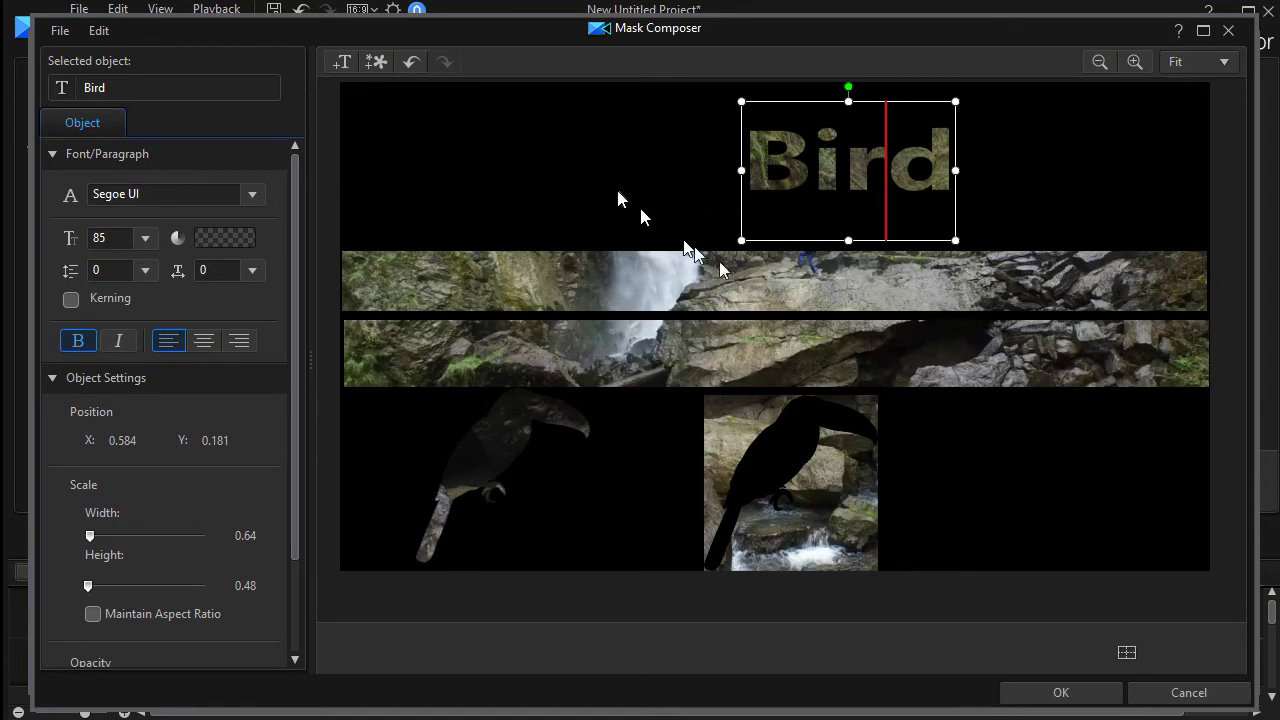
left_click(1062, 694)
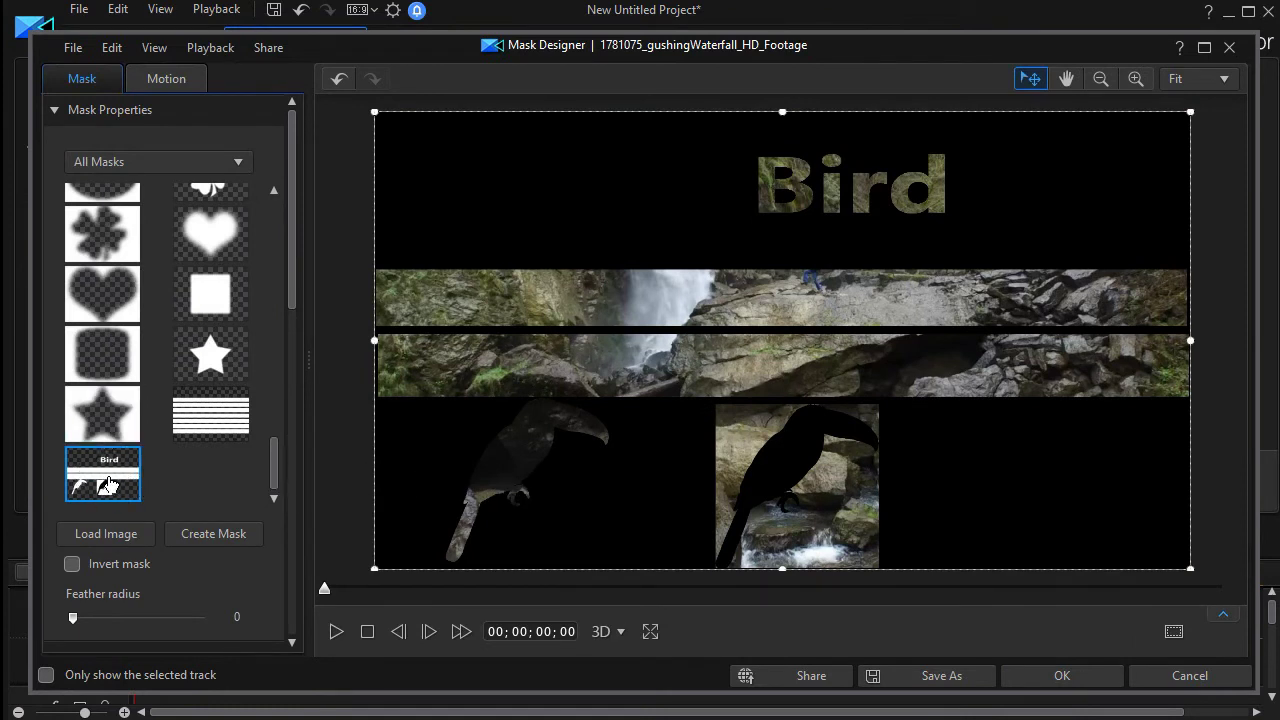
Reopen the Bird mask with Modify Mask and delete the solid Toucan.png image
right_click(110, 484)
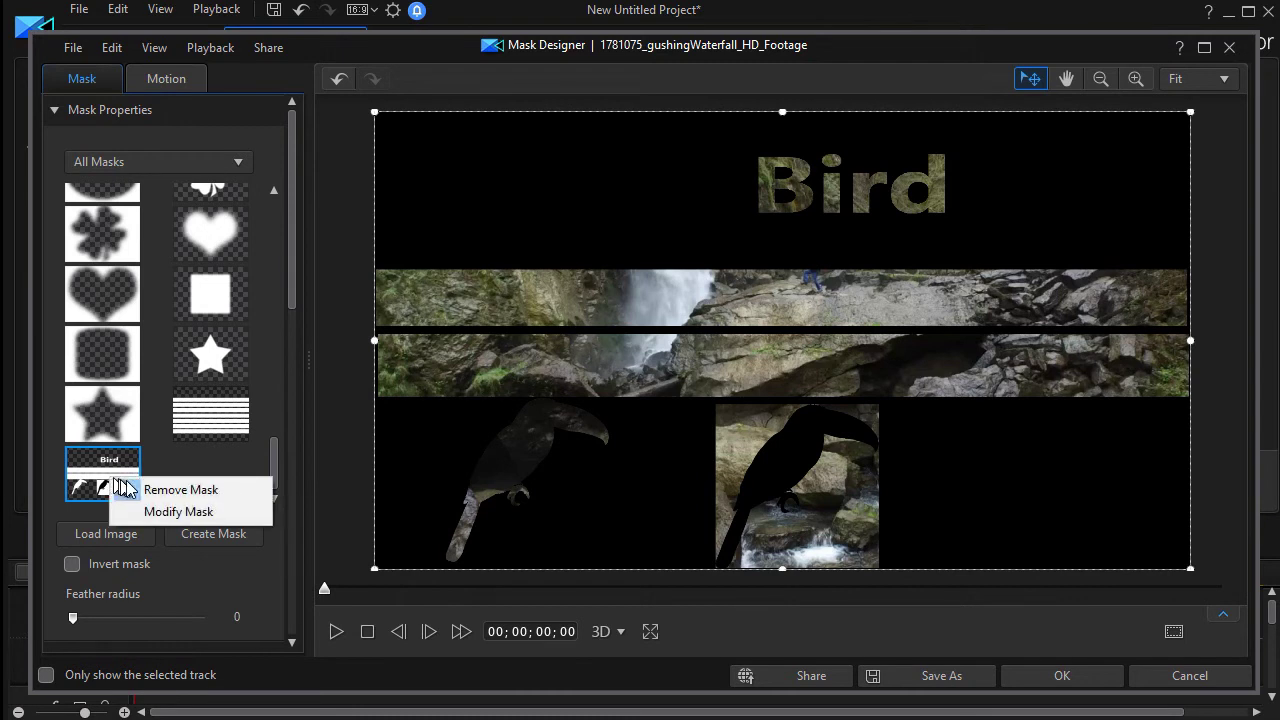
left_click(178, 512)
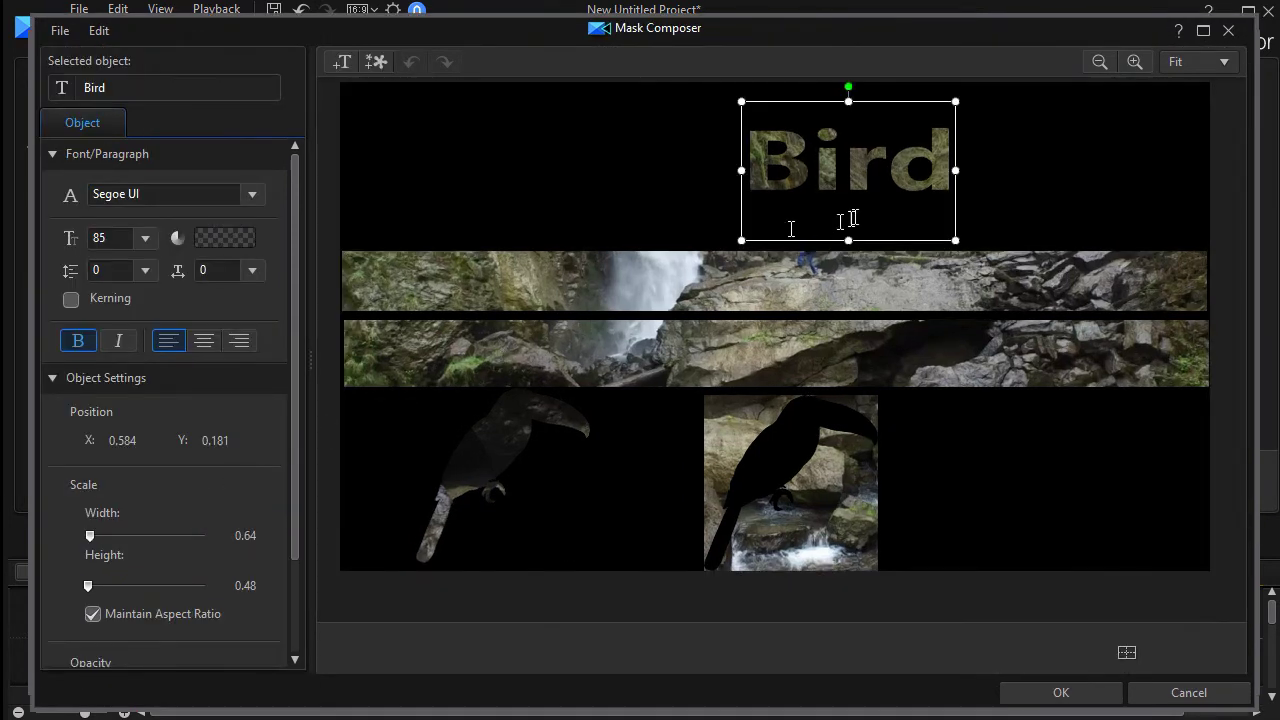
left_click(792, 482)
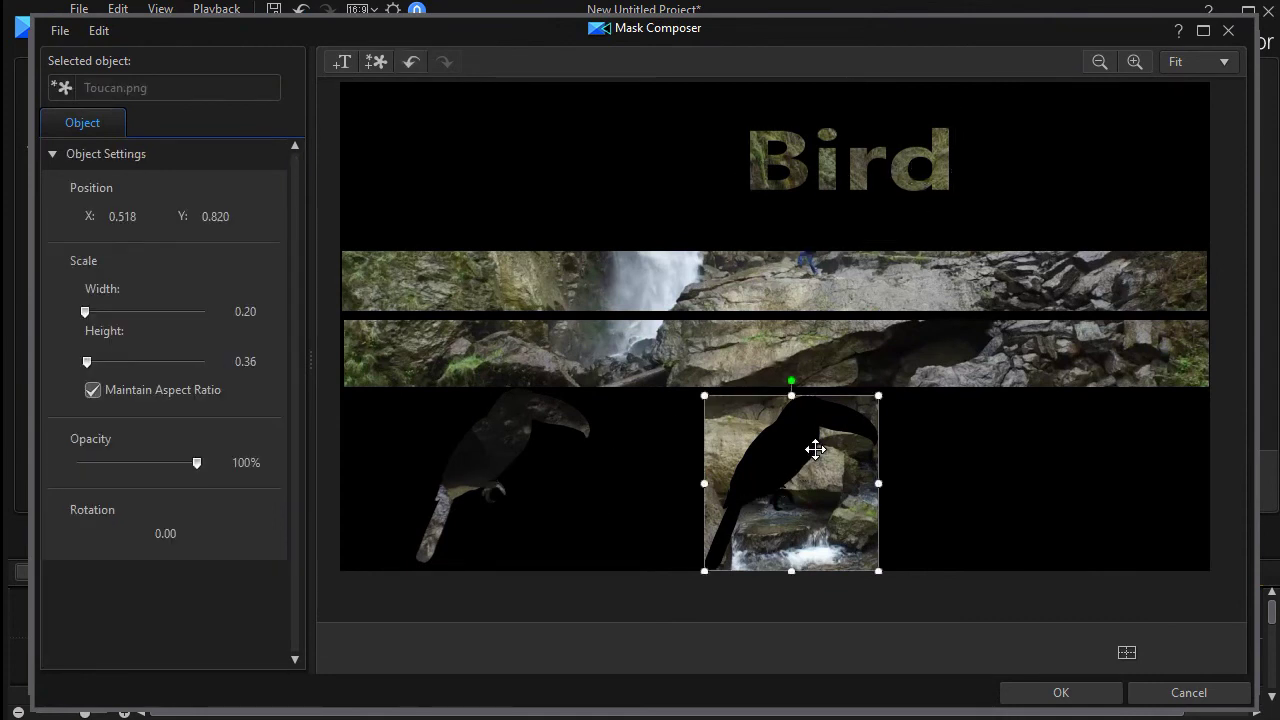
key("Delete")
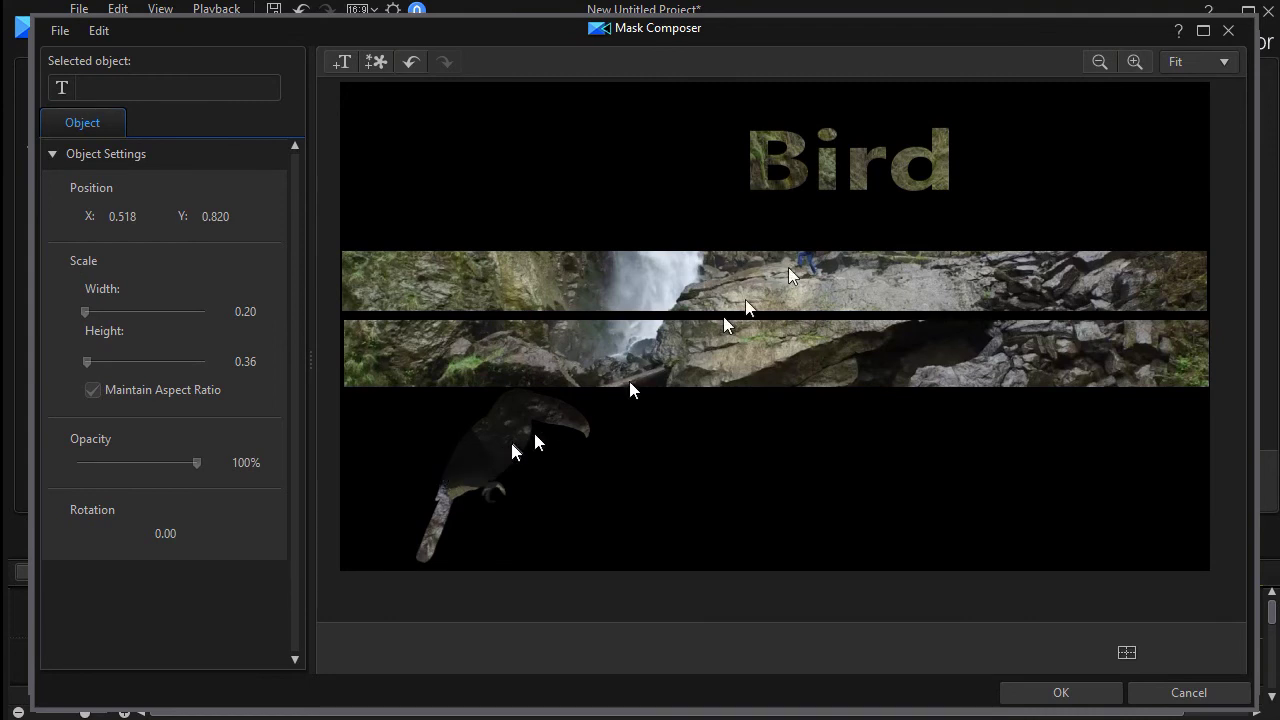
Delete the Bird text object and apply the edited mask to the clip
left_click(866, 178)
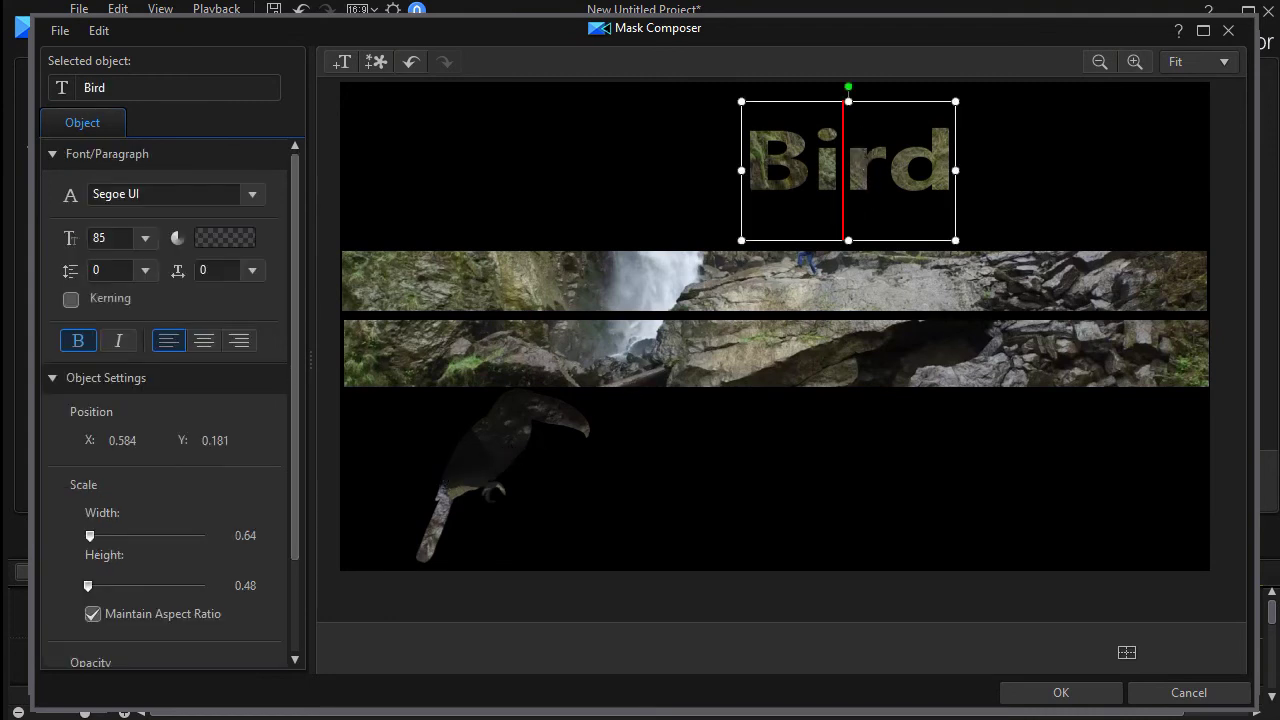
key("Delete")
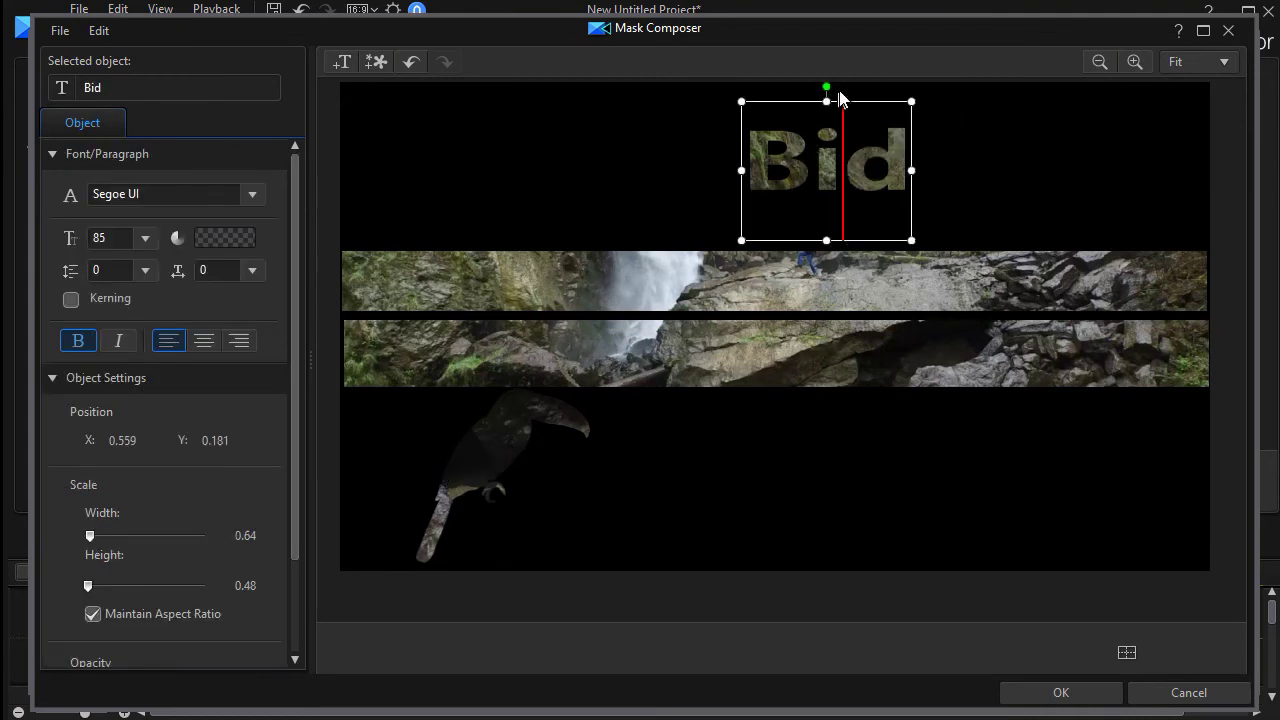
left_click_drag(845, 95, 860, 106)
key("Delete")
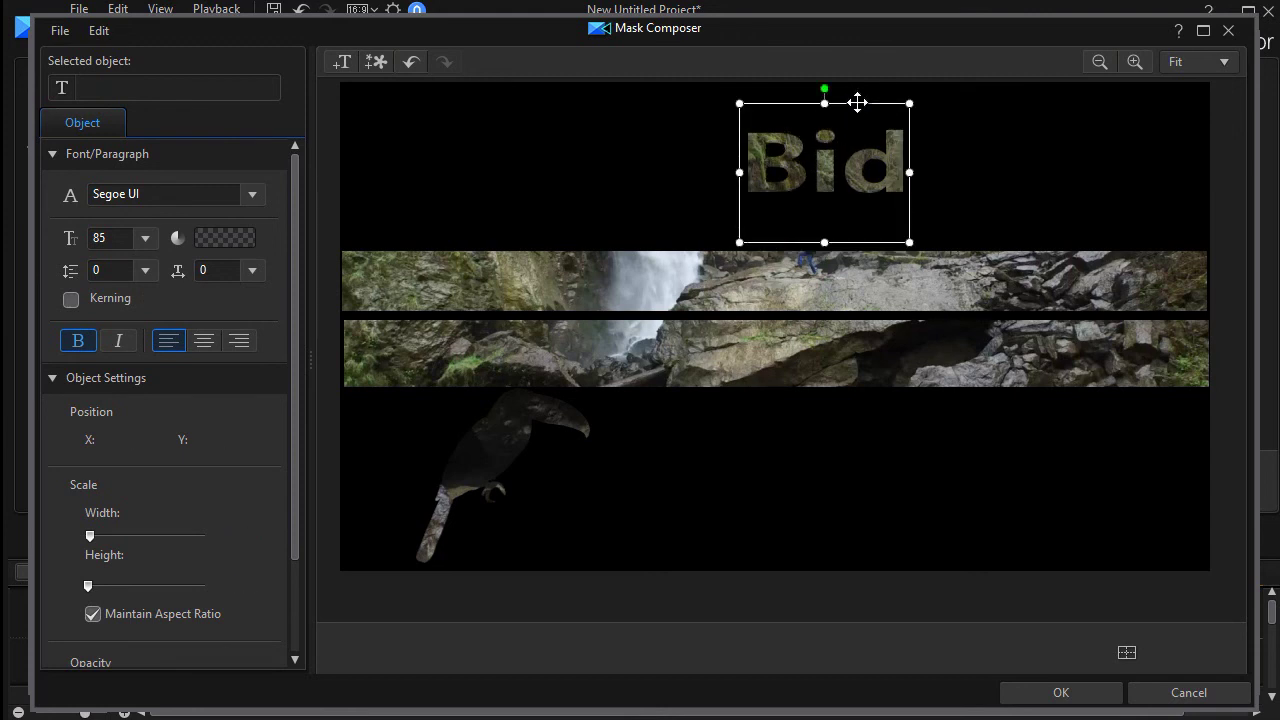
left_click(1056, 693)
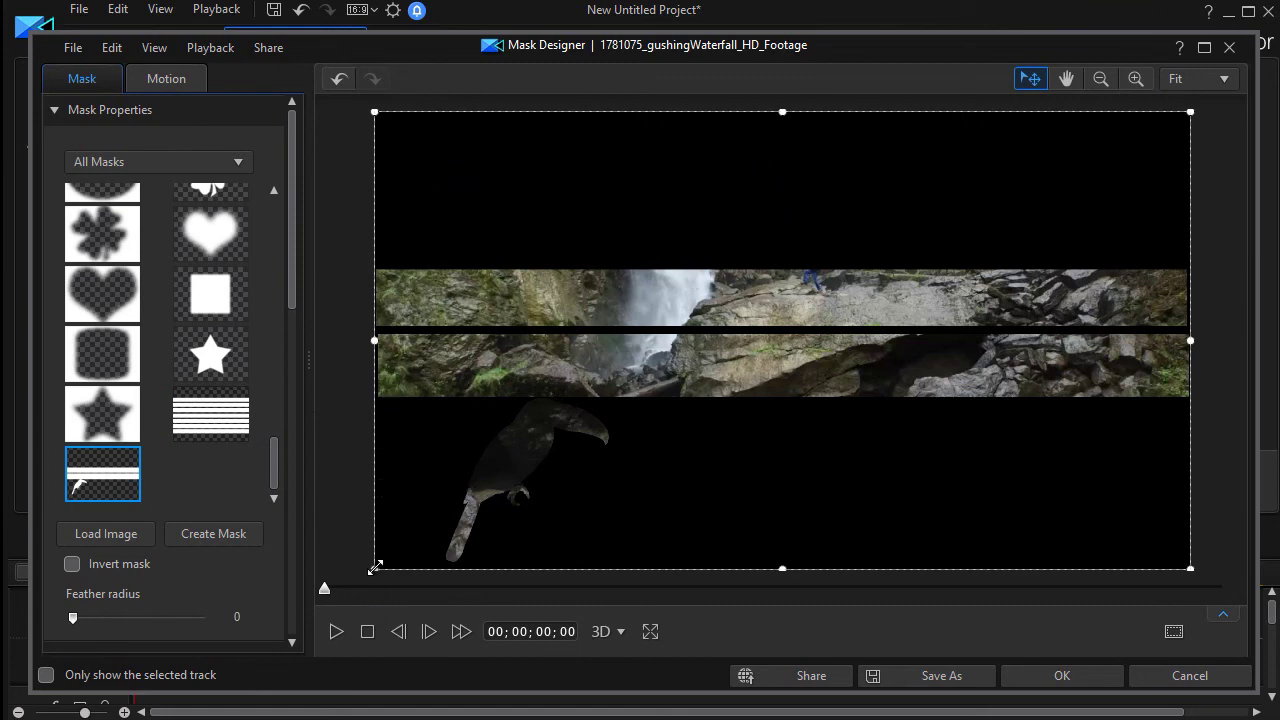
Shrink the mask box, then pick the no-mask (X) thumbnail to show the waterfall unmasked
left_click_drag(375, 567, 443, 526)
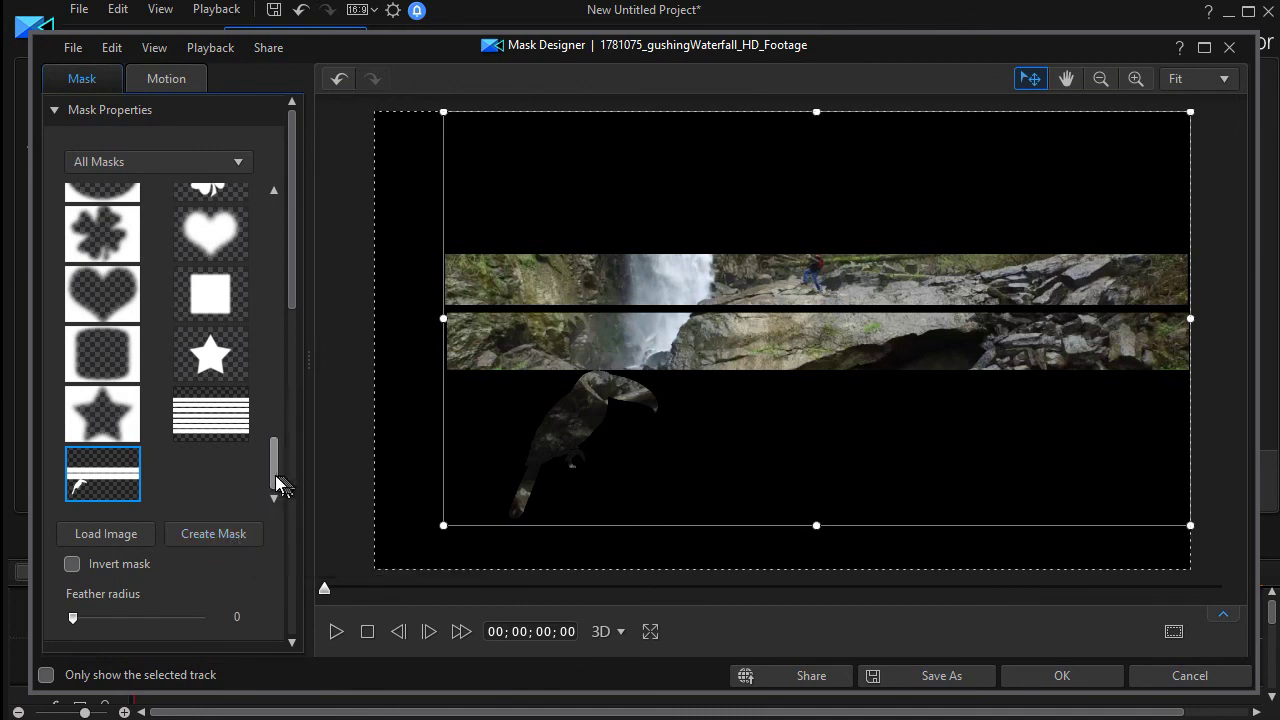
left_click_drag(274, 465, 276, 145)
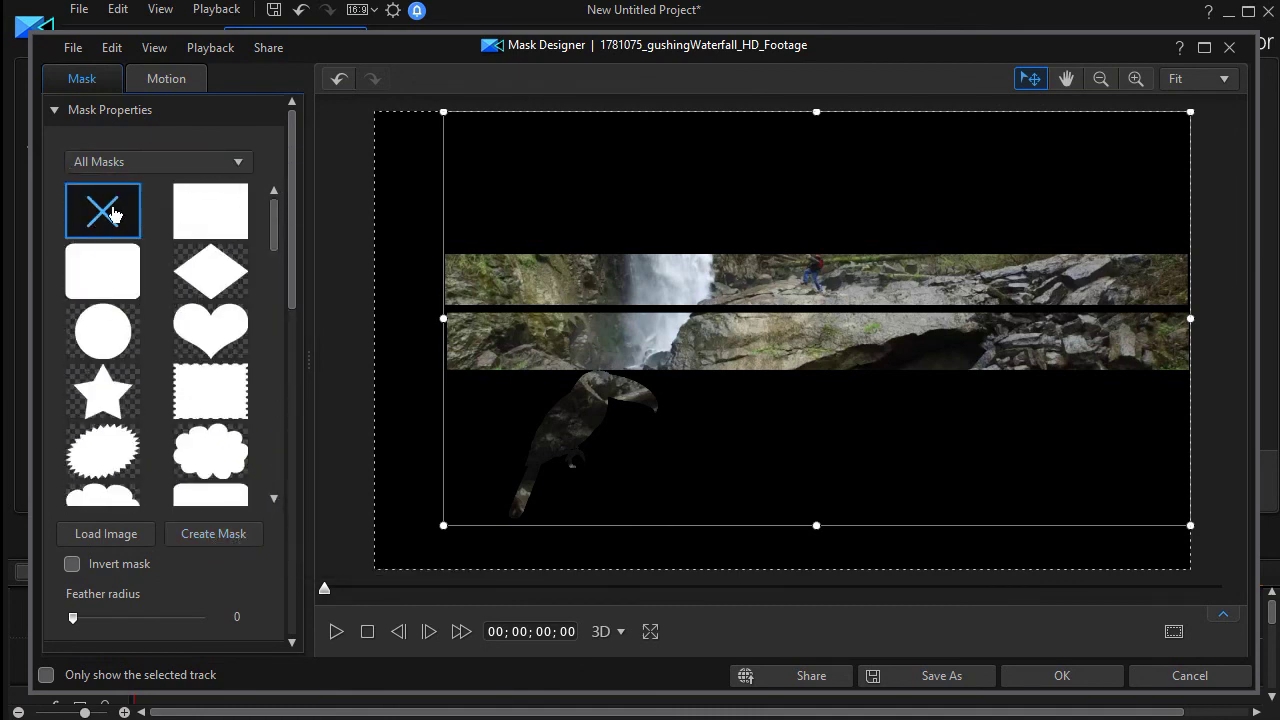
left_click(113, 214)
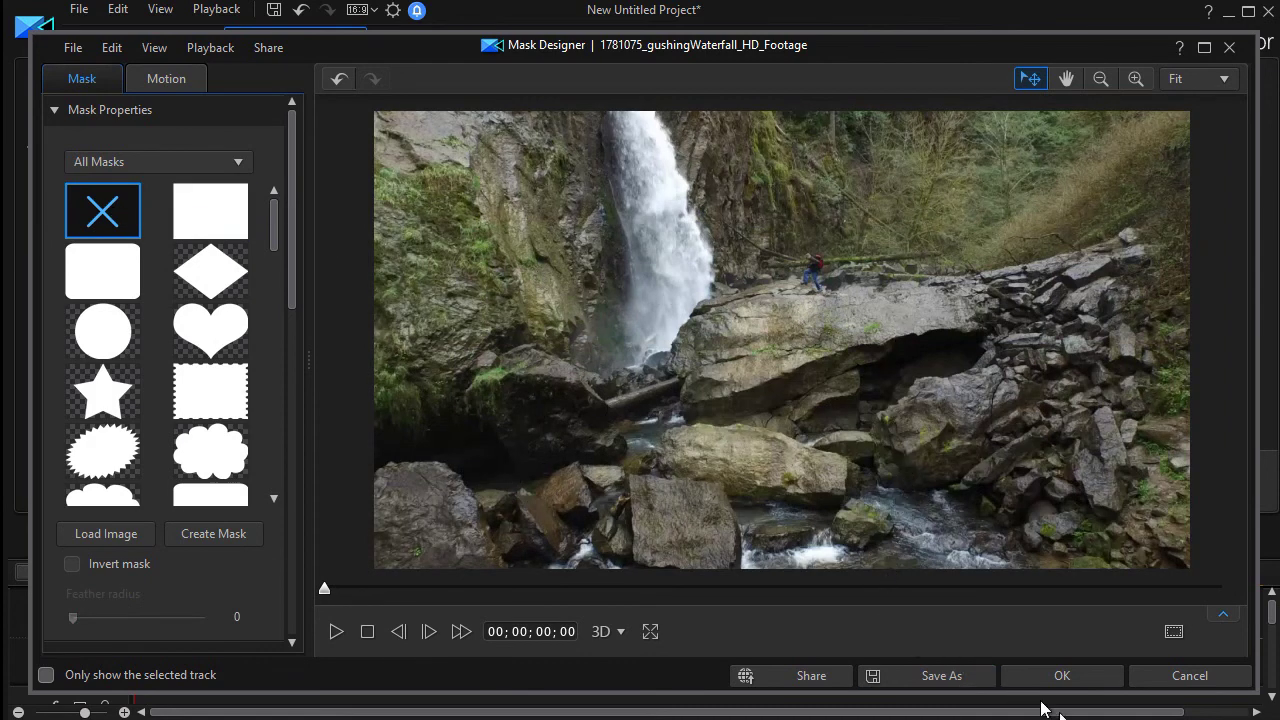